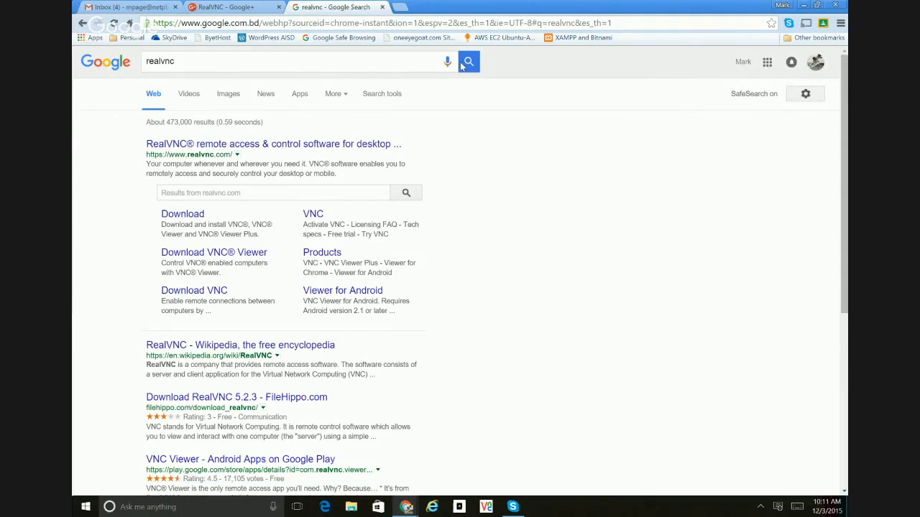
# - Open the RealVNC website from the search results and review the installers offered on its Download VNC page
pyautogui.click(280, 145)
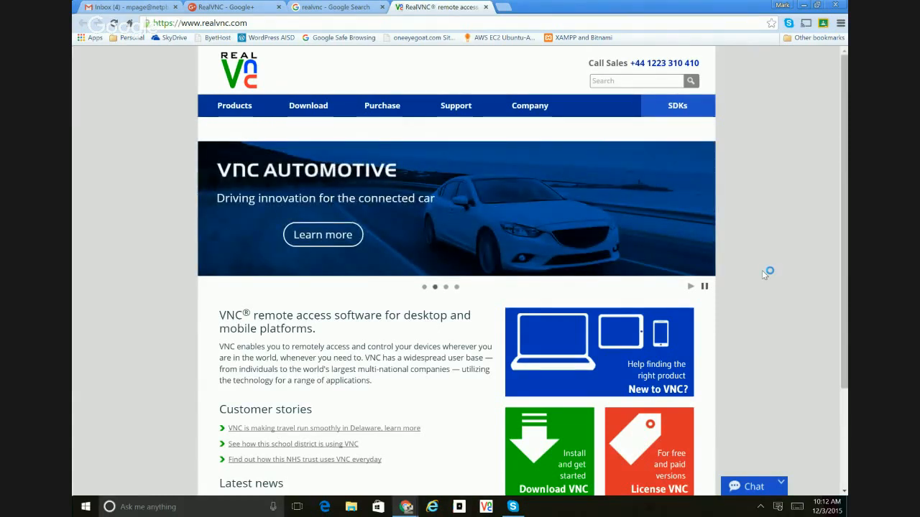
pyautogui.scroll(-1, 777, 295)
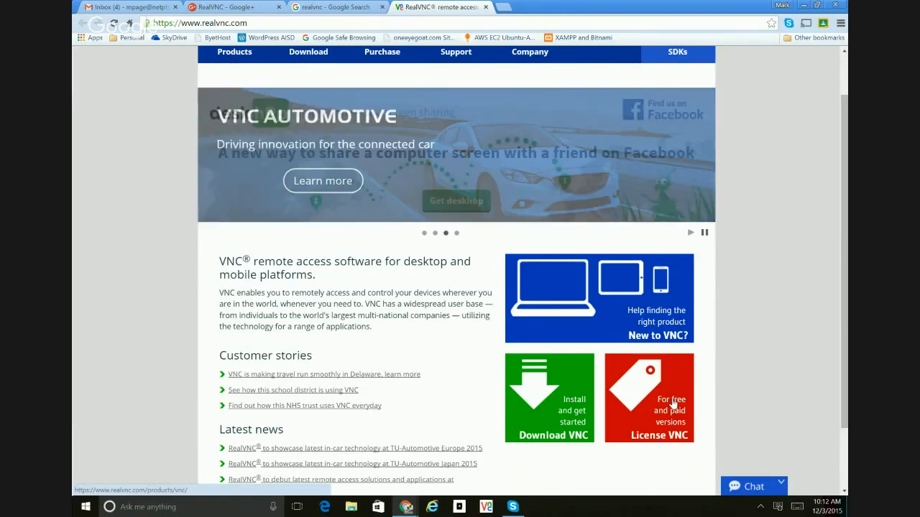
pyautogui.click(562, 407)
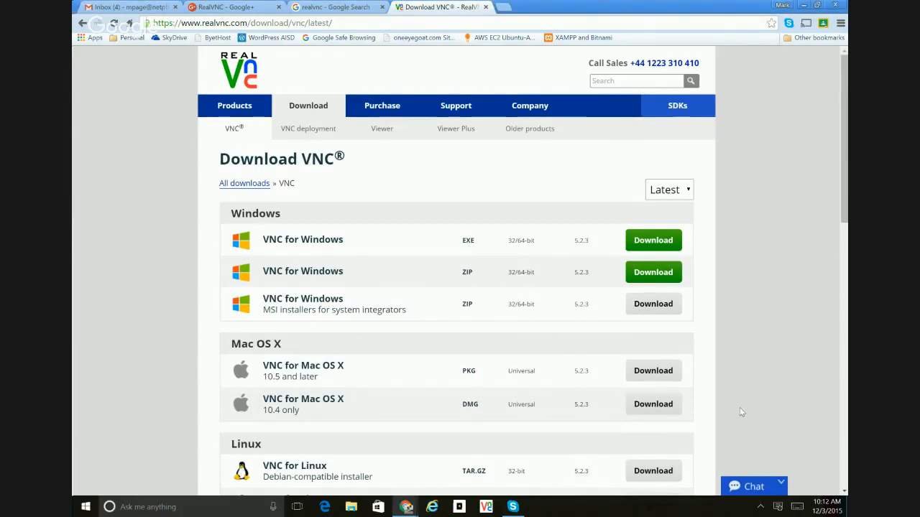
pyautogui.scroll(-2, 740, 412)
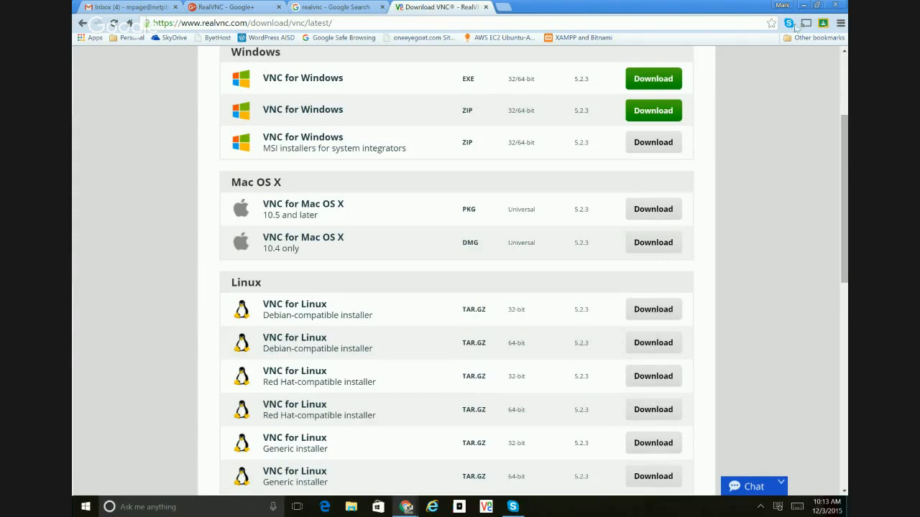
# - Leave the browser, start VNC Server from the RealVNC app group and highlight the address that viewers connect to
pyautogui.click(803, 5)
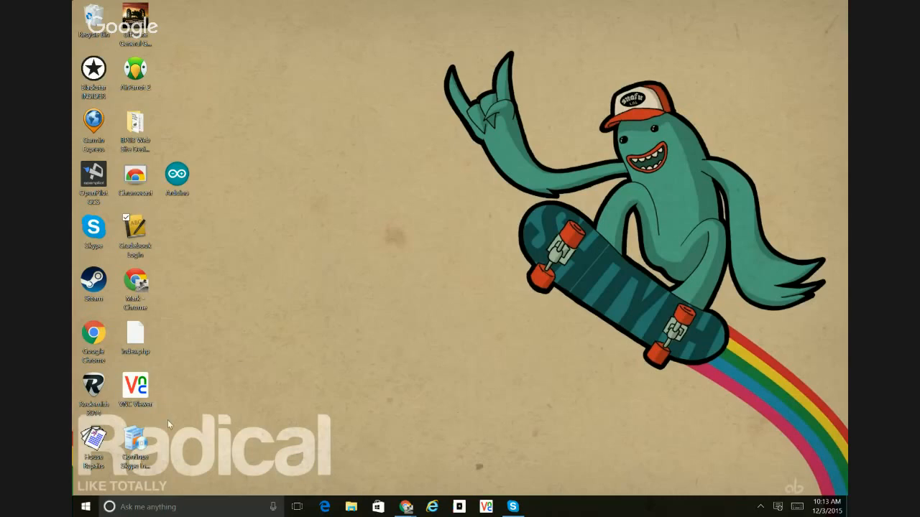
pyautogui.click(85, 507)
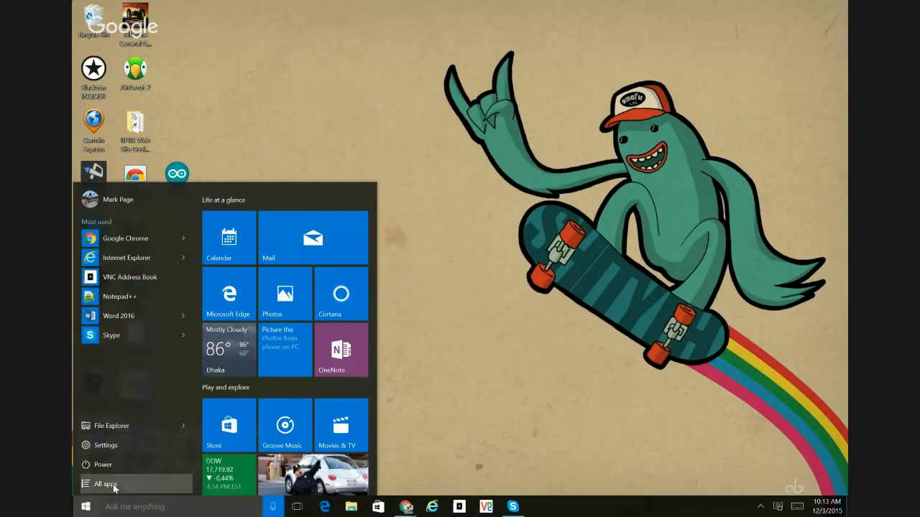
pyautogui.click(113, 487)
pyautogui.click(97, 238)
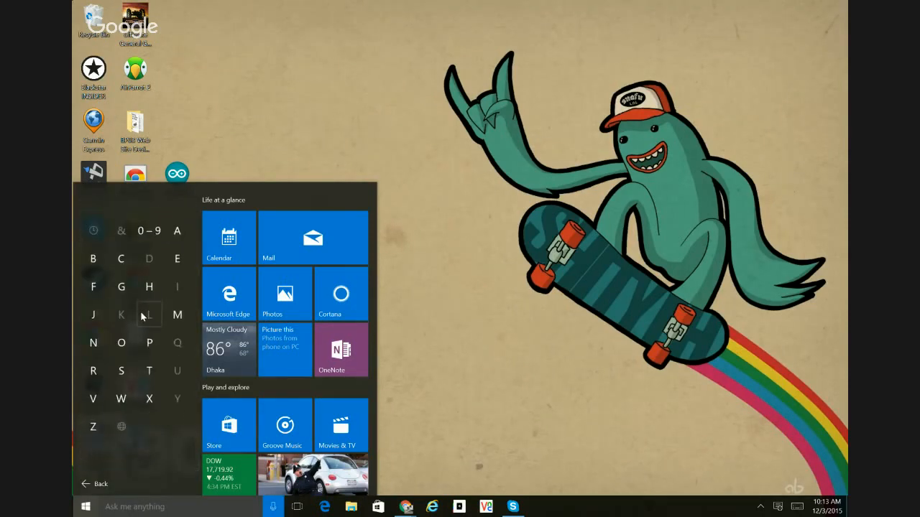
pyautogui.click(92, 371)
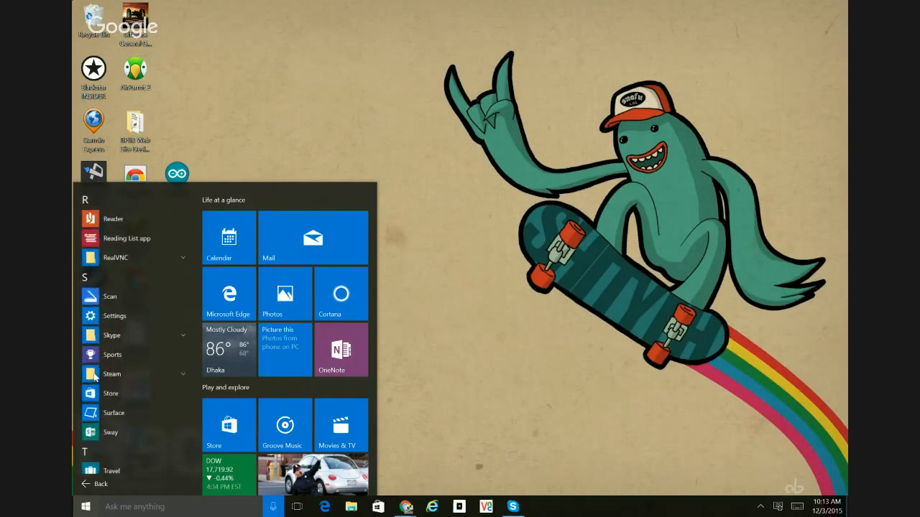
pyautogui.click(113, 260)
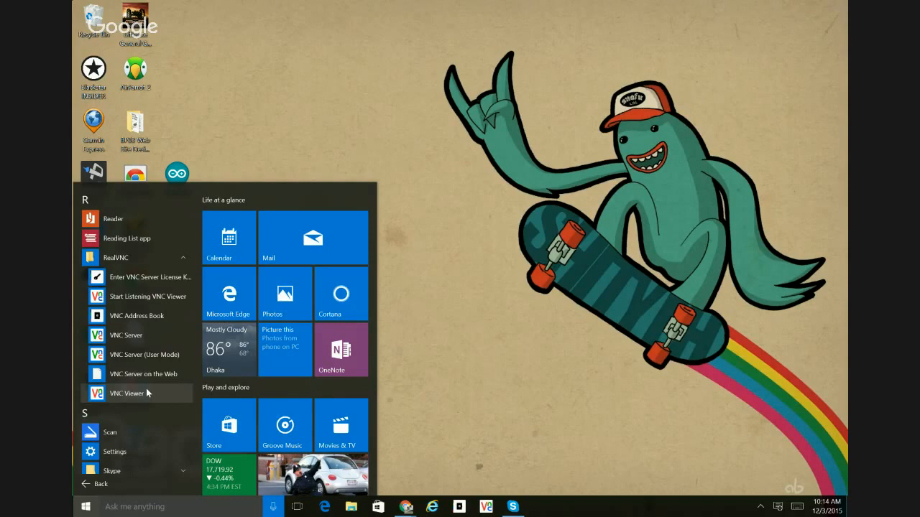
pyautogui.click(145, 335)
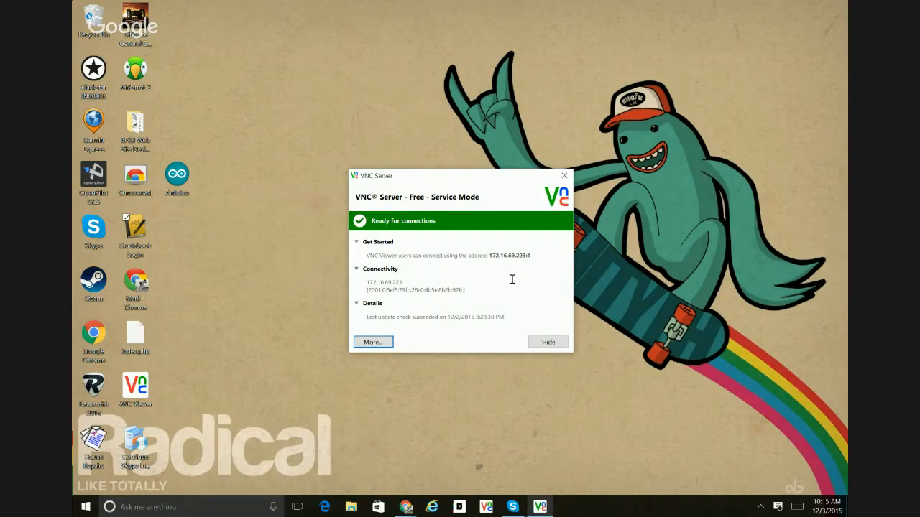
pyautogui.moveTo(488, 256); pyautogui.dragTo(533, 256)
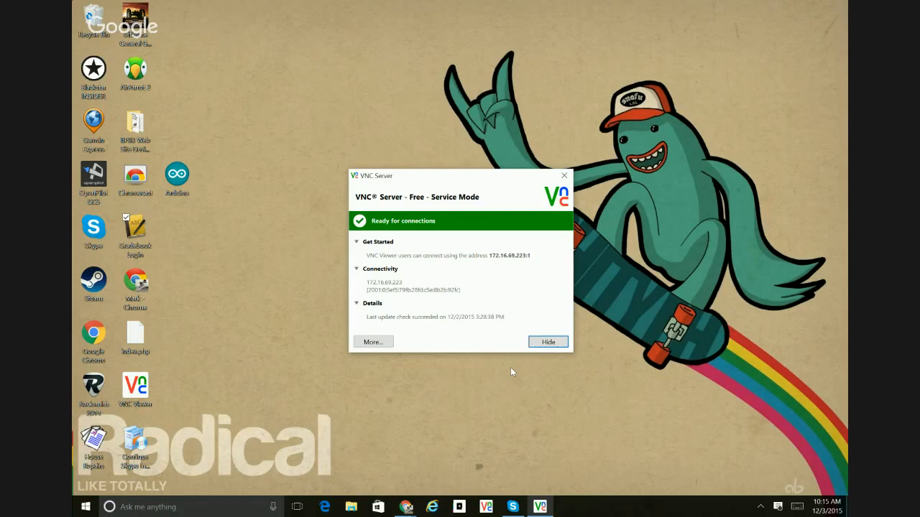
# - Open the VNC Server options and check which authentication schemes the Security settings offer
pyautogui.click(761, 507)
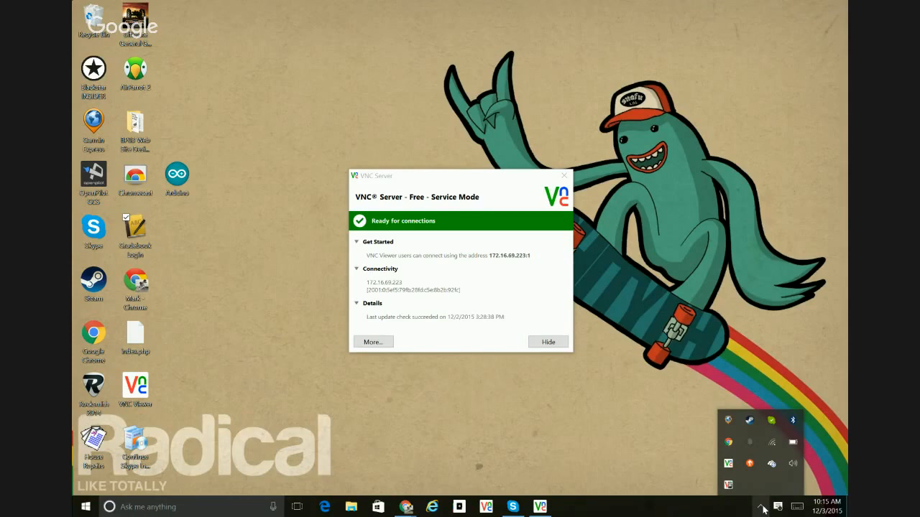
pyautogui.rightClick(728, 465)
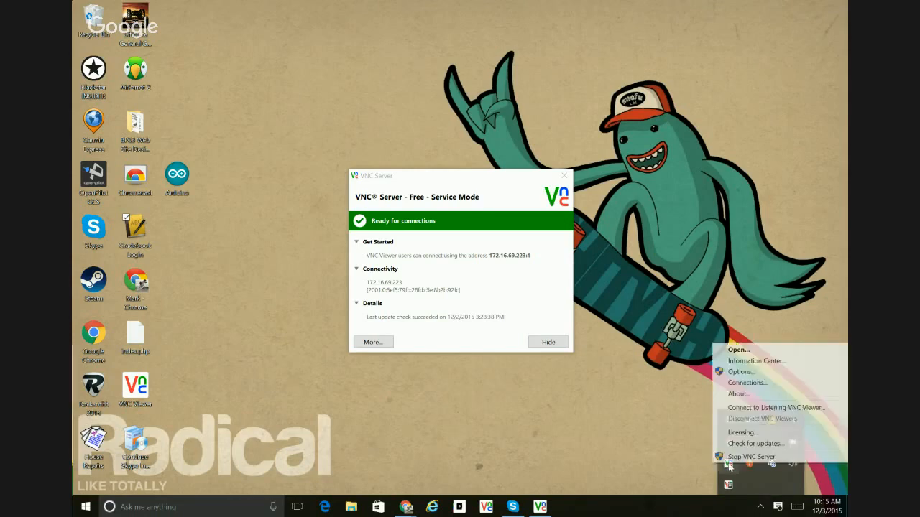
pyautogui.click(740, 371)
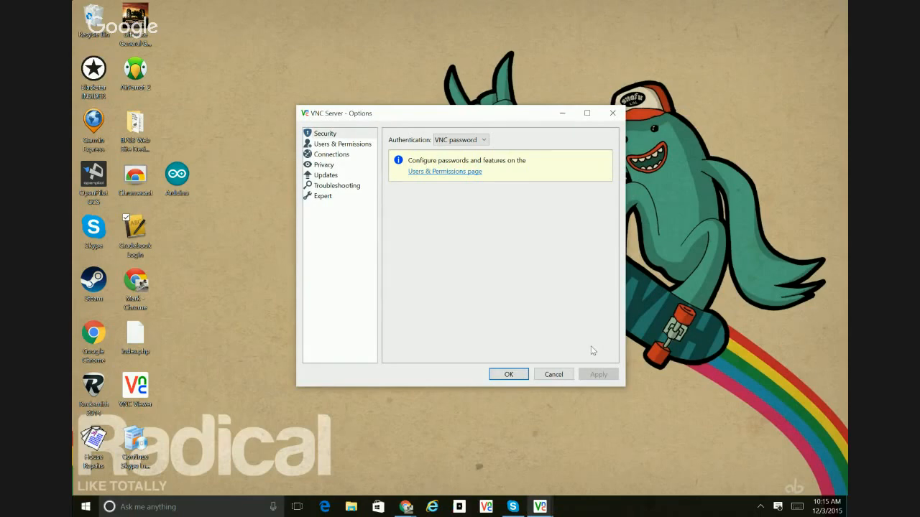
pyautogui.click(342, 136)
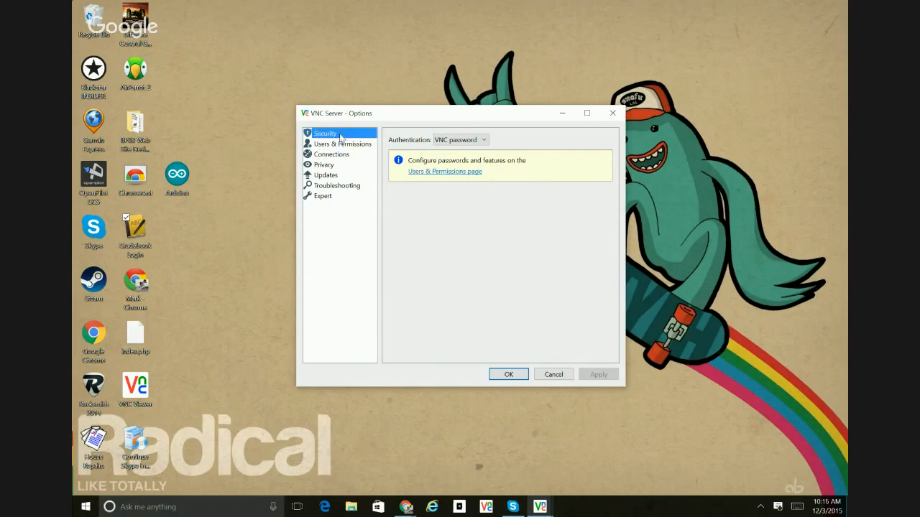
pyautogui.click(484, 142)
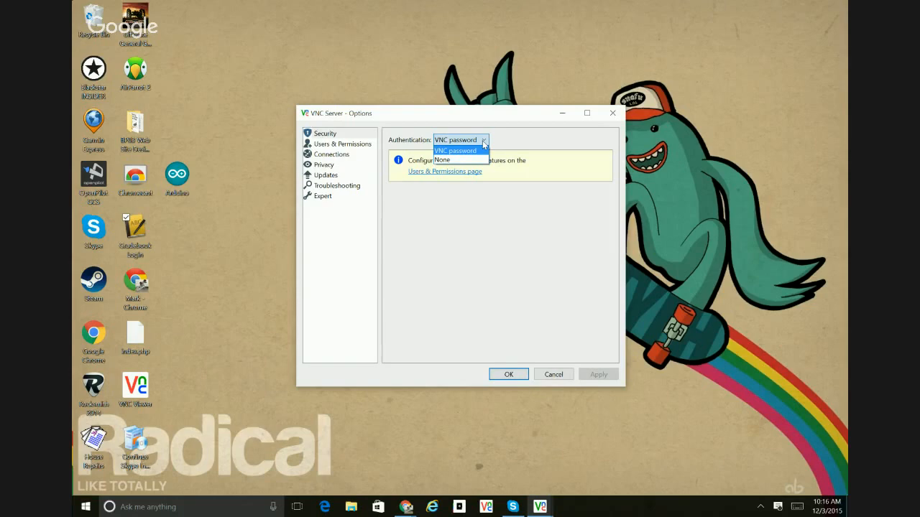
# - Review the server's Users & Permissions, Connections port, Privacy, Updates, Troubleshooting and Expert settings
pyautogui.click(342, 144)
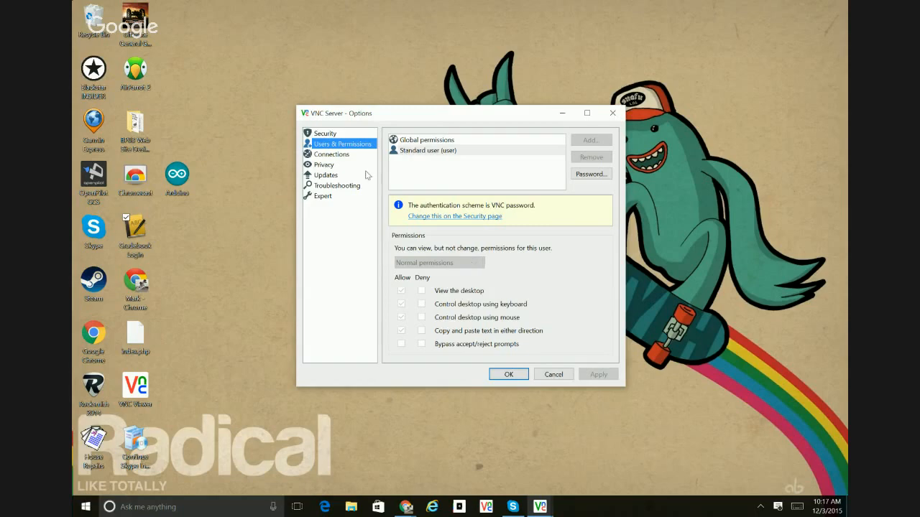
pyautogui.click(348, 157)
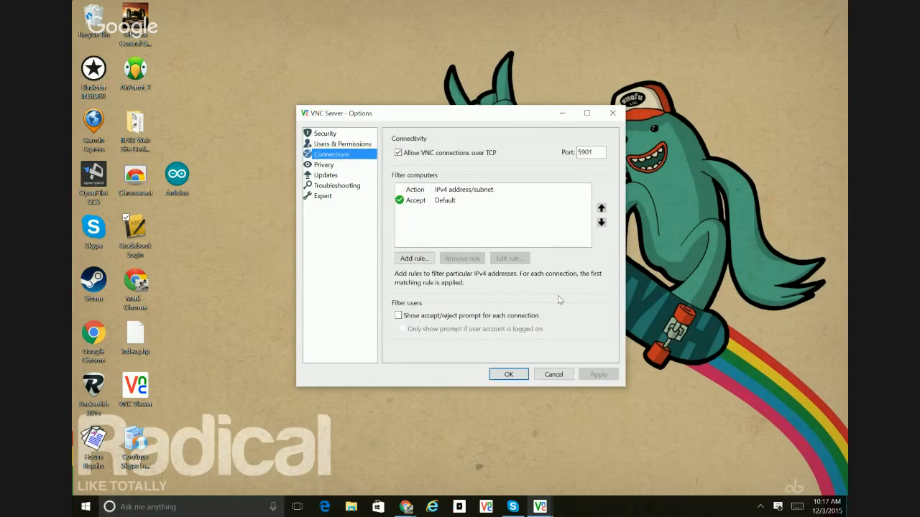
pyautogui.doubleClick(598, 151)
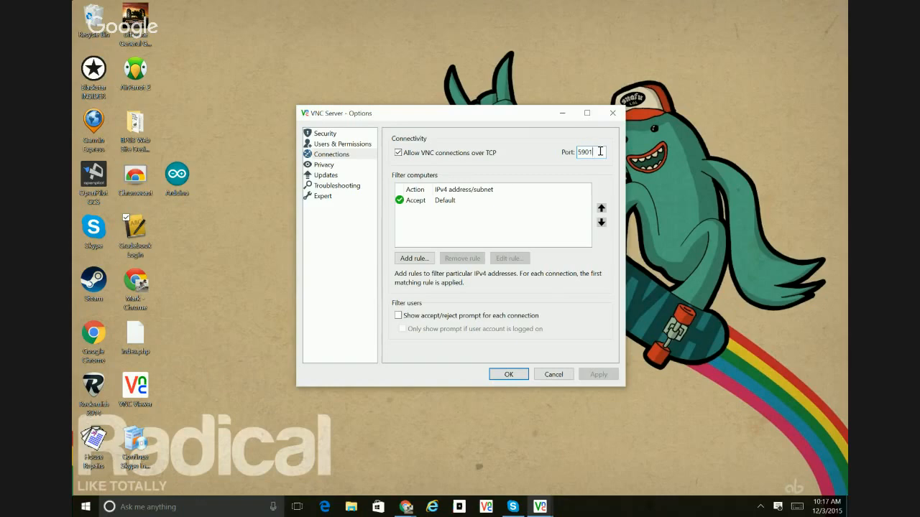
pyautogui.click(335, 166)
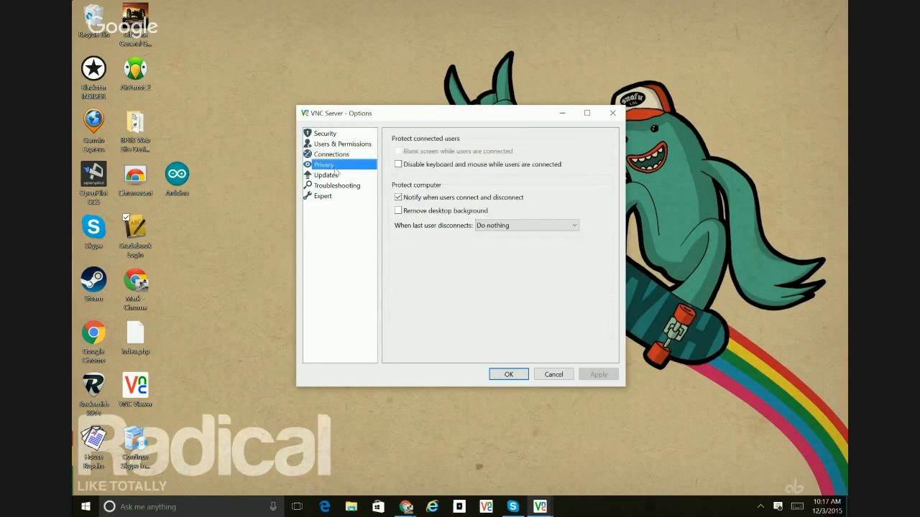
pyautogui.click(336, 176)
pyautogui.click(337, 185)
pyautogui.click(327, 195)
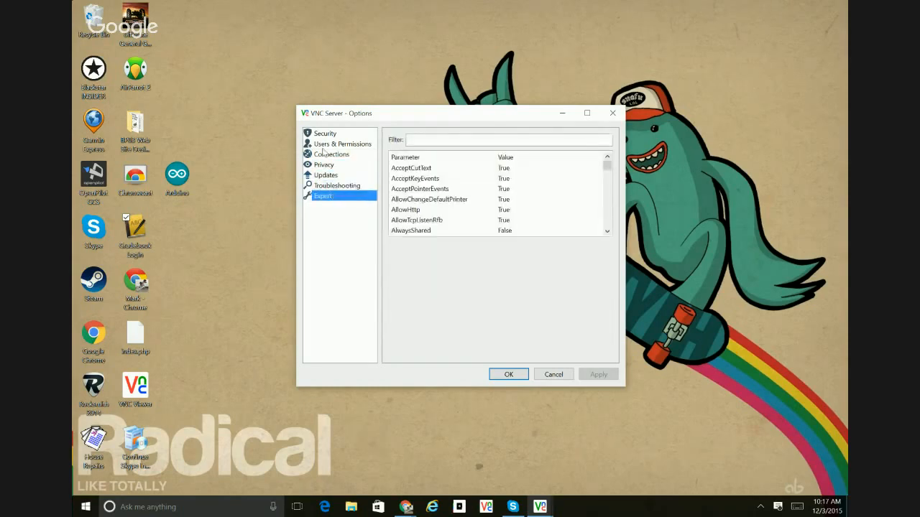
# - Recheck the Security, Users & Permissions and Connections settings, then accept the options and close the VNC Server window
pyautogui.click(327, 133)
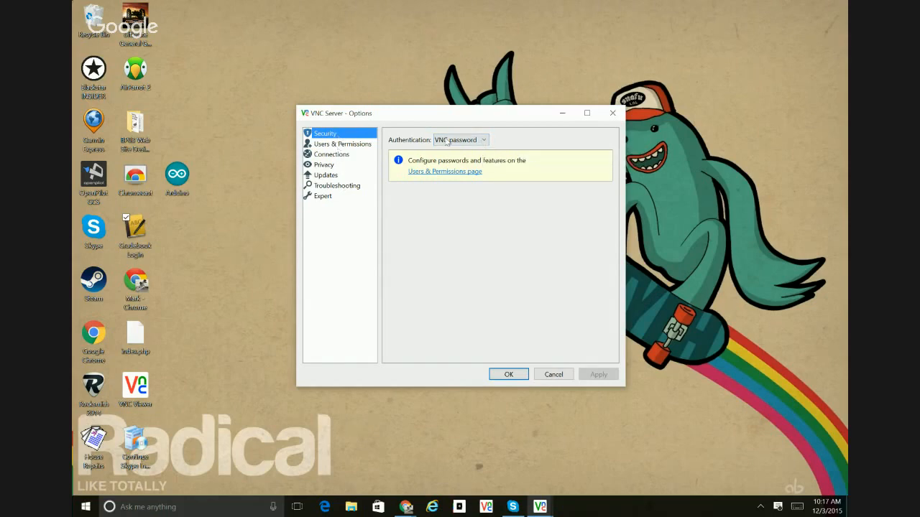
pyautogui.click(333, 144)
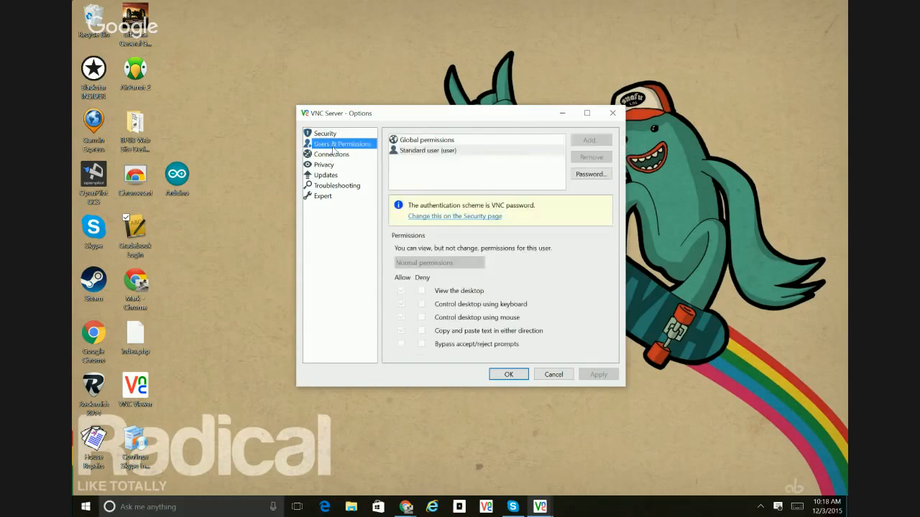
pyautogui.click(332, 153)
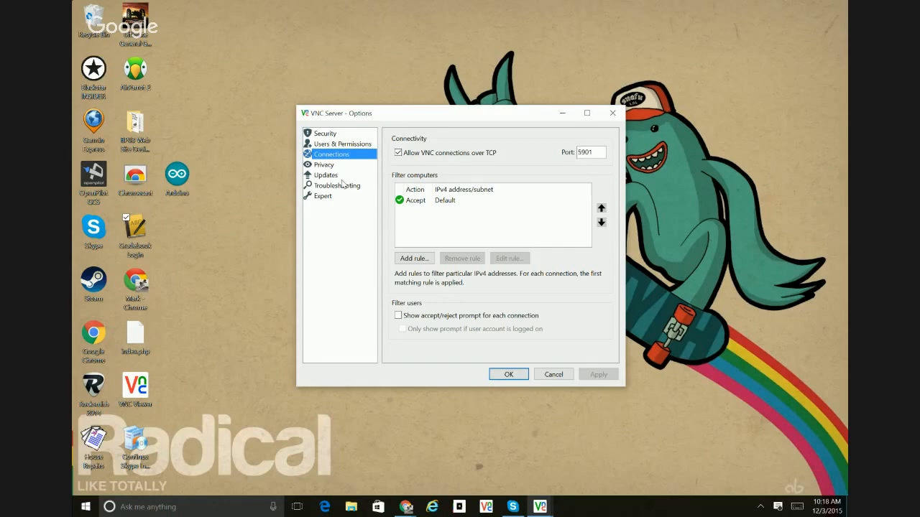
pyautogui.click(512, 374)
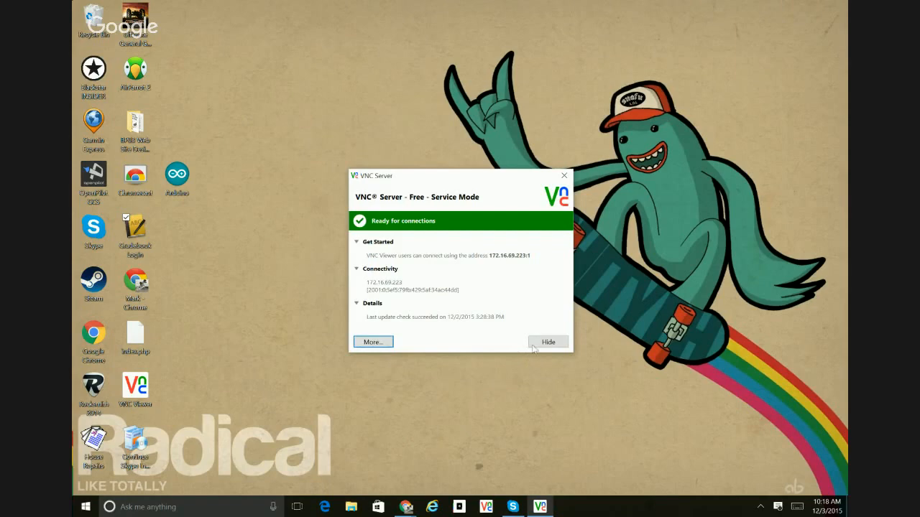
pyautogui.click(564, 175)
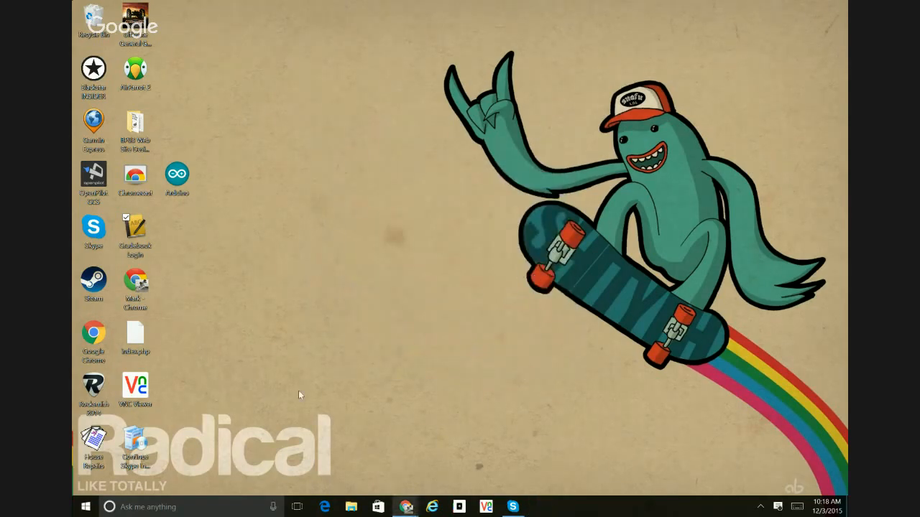
# - Start VNC Viewer and enter 172.16.70.63:5901 as the VNC Server address
pyautogui.doubleClick(143, 391)
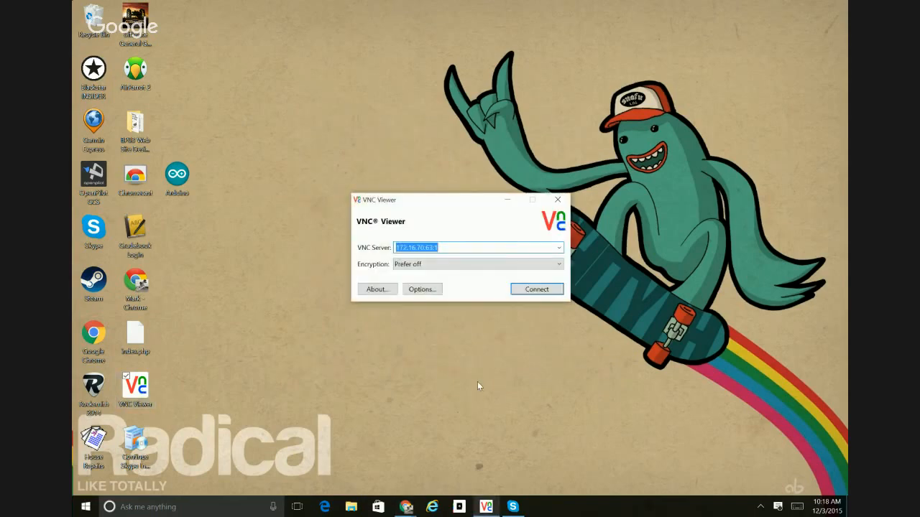
pyautogui.moveTo(437, 205); pyautogui.dragTo(440, 106)
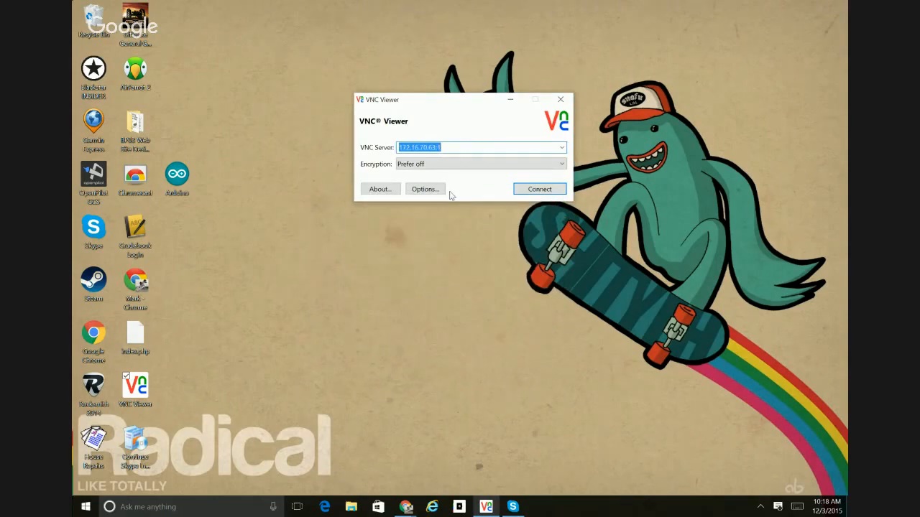
pyautogui.click(449, 148)
pyautogui.press('BackSpace')
pyautogui.press('BackSpace')
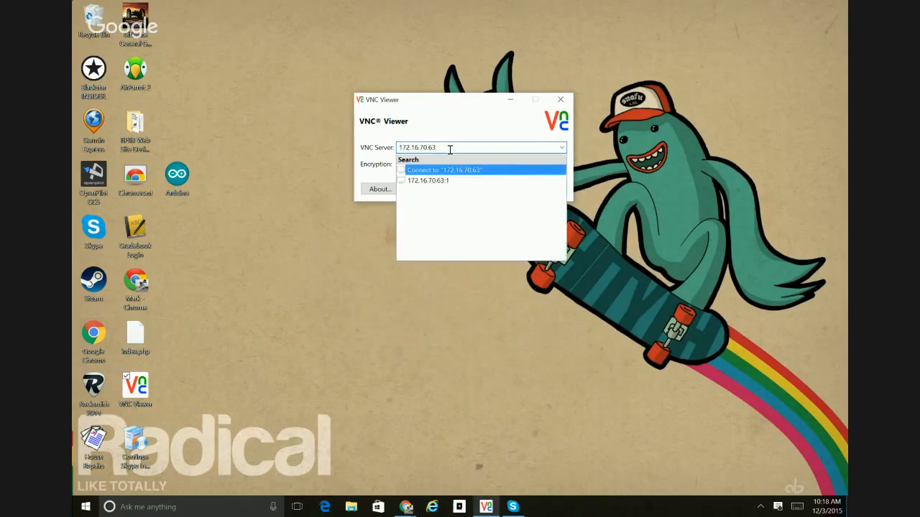
pyautogui.write(':')
pyautogui.write('5901')
# - Replace the port in the viewer's server address so that it reads 172.16.70.63:1
pyautogui.press('BackSpace')
pyautogui.press('BackSpace')
pyautogui.press('BackSpace')
pyautogui.press('BackSpace')
pyautogui.write('1')
pyautogui.click(452, 127)
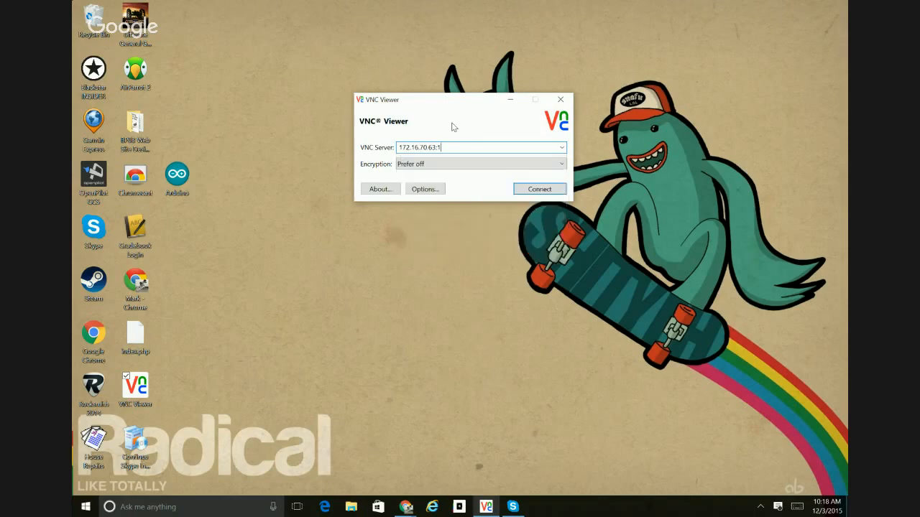
# - Open the VNC Viewer options and set the display scaling to No scaling
pyautogui.click(435, 192)
pyautogui.moveTo(440, 2)
pyautogui.mouseDown()
pyautogui.moveTo(435, 49)
pyautogui.moveTo(435, 16)
pyautogui.mouseUp()
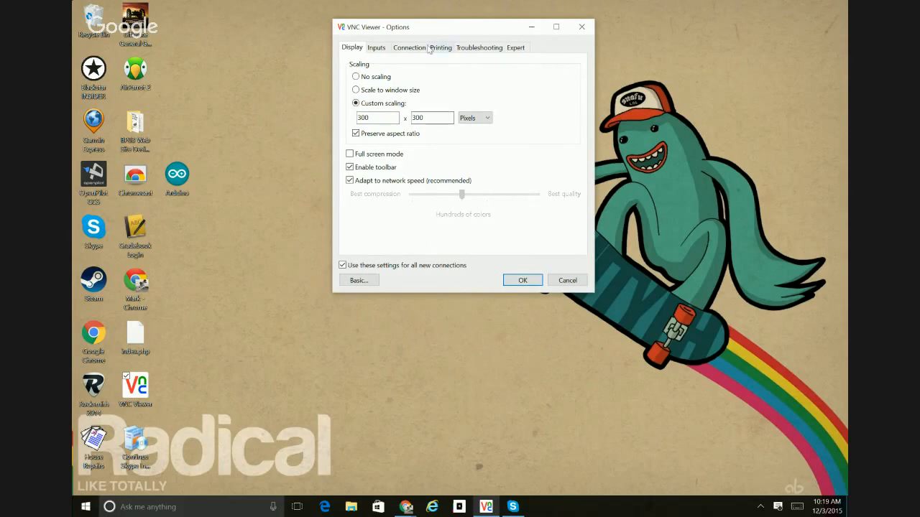
pyautogui.moveTo(482, 187)
pyautogui.moveTo(594, 291); pyautogui.dragTo(533, 225)
pyautogui.moveTo(442, 28); pyautogui.dragTo(722, 12)
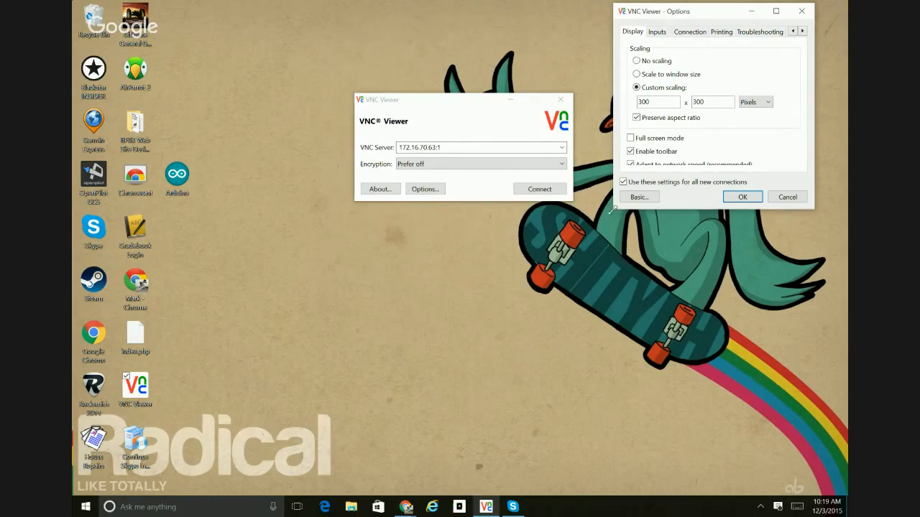
pyautogui.moveTo(613, 208); pyautogui.dragTo(520, 322)
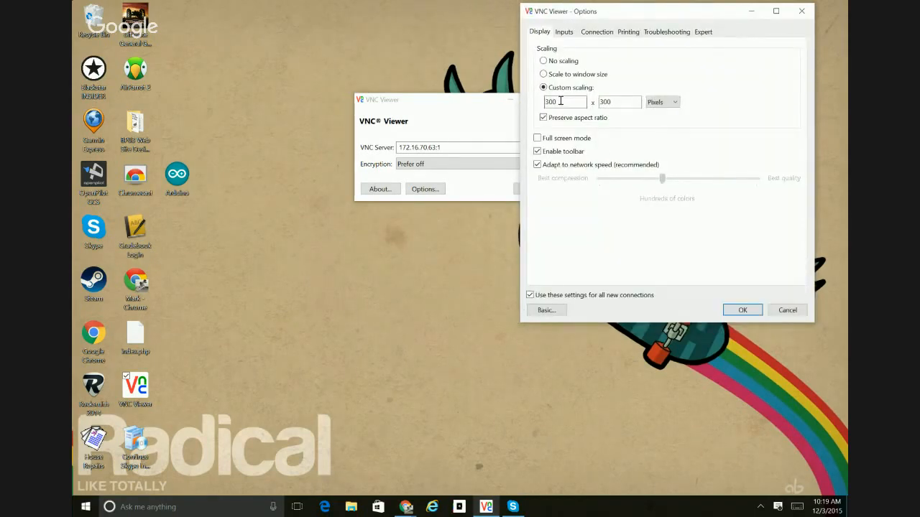
pyautogui.doubleClick(561, 102)
pyautogui.click(546, 62)
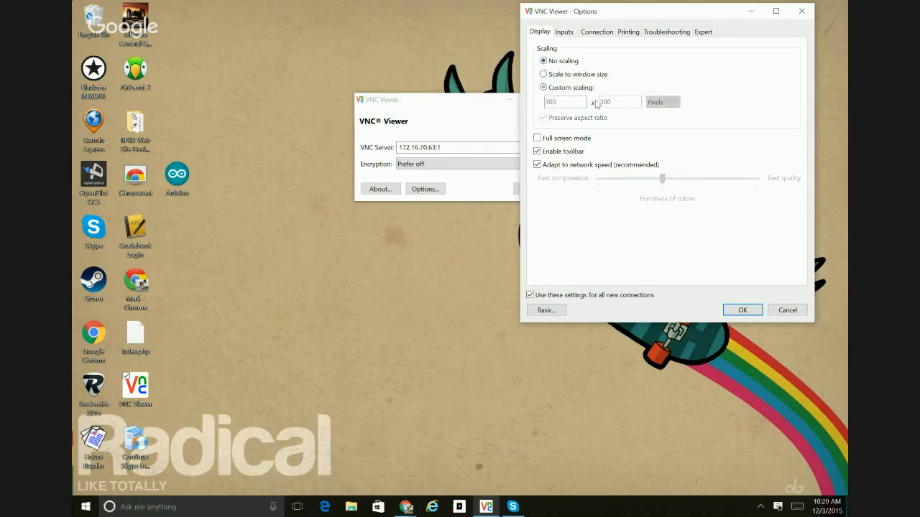
# - Try Scale to window size, look over the viewer's Inputs settings, and close VNC Viewer without accepting the options
pyautogui.click(543, 75)
pyautogui.click(566, 32)
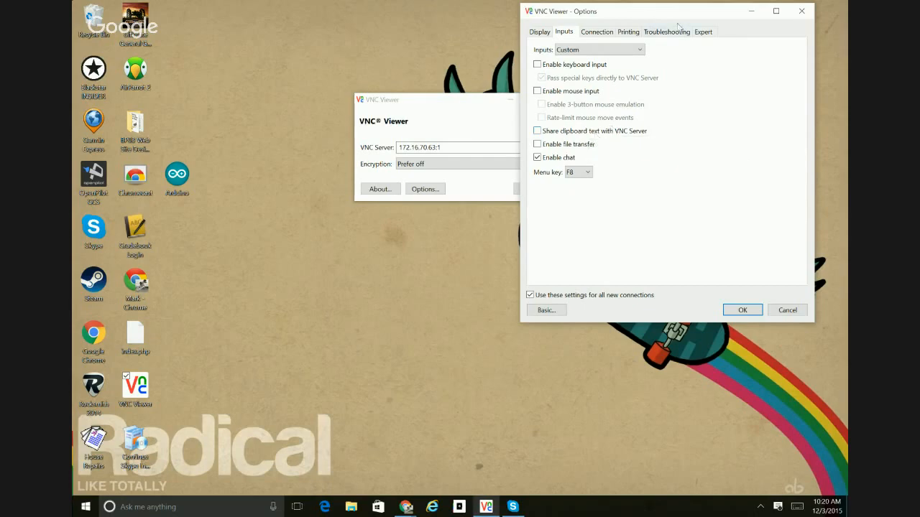
pyautogui.click(802, 12)
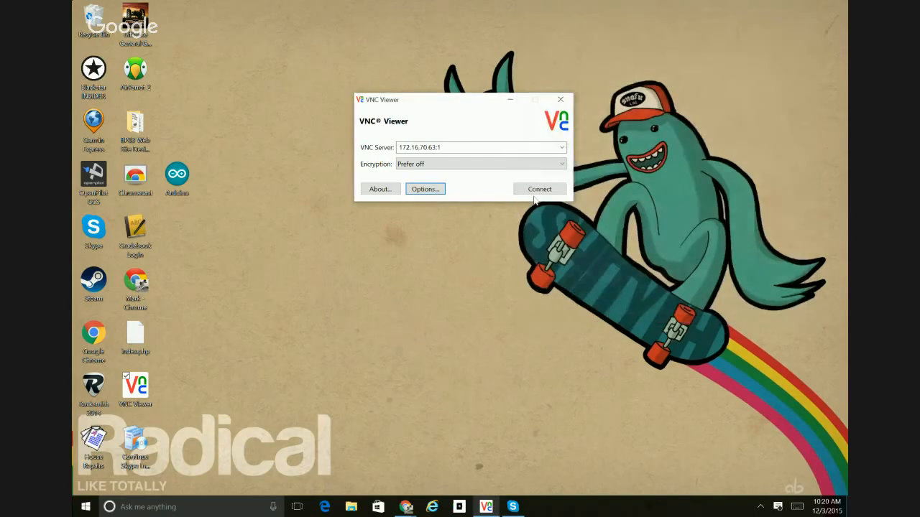
pyautogui.click(561, 101)
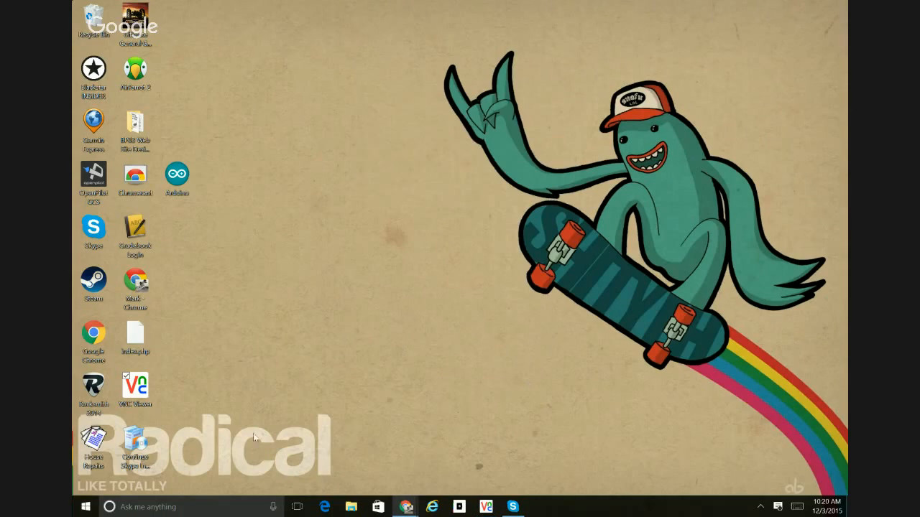
# - In the VNC Server options, turn off notifications when users connect and disconnect, check the Connections settings, and accept
pyautogui.click(761, 507)
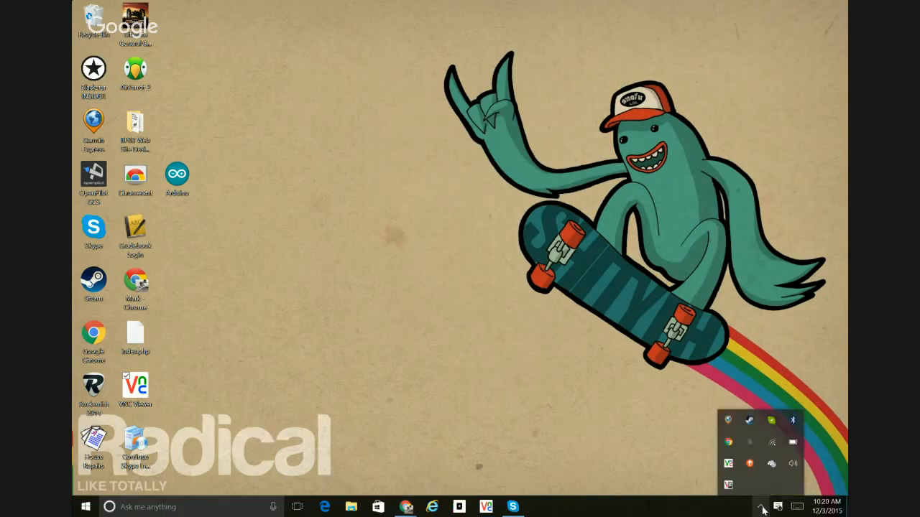
pyautogui.rightClick(728, 464)
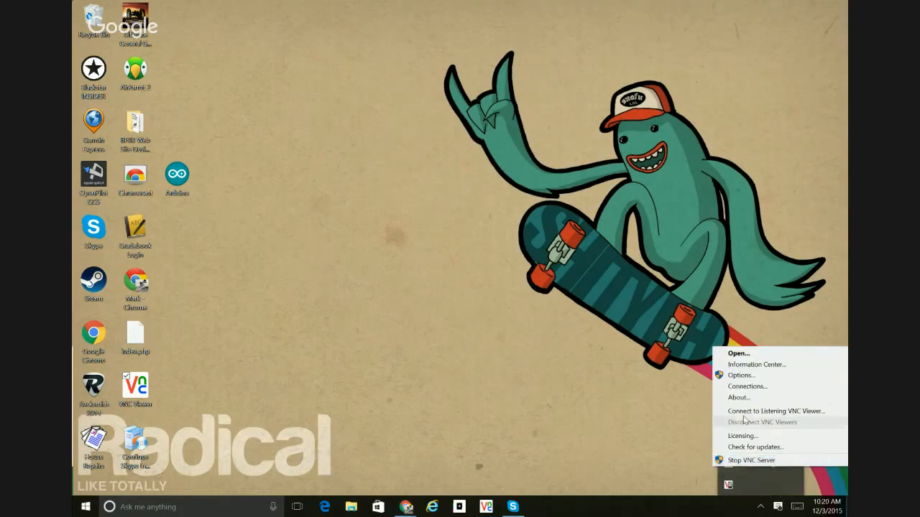
pyautogui.click(740, 375)
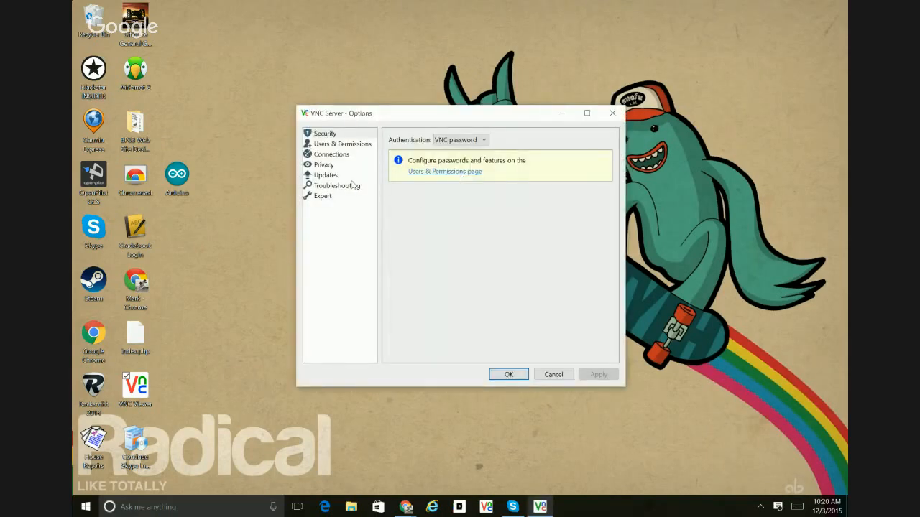
pyautogui.click(333, 166)
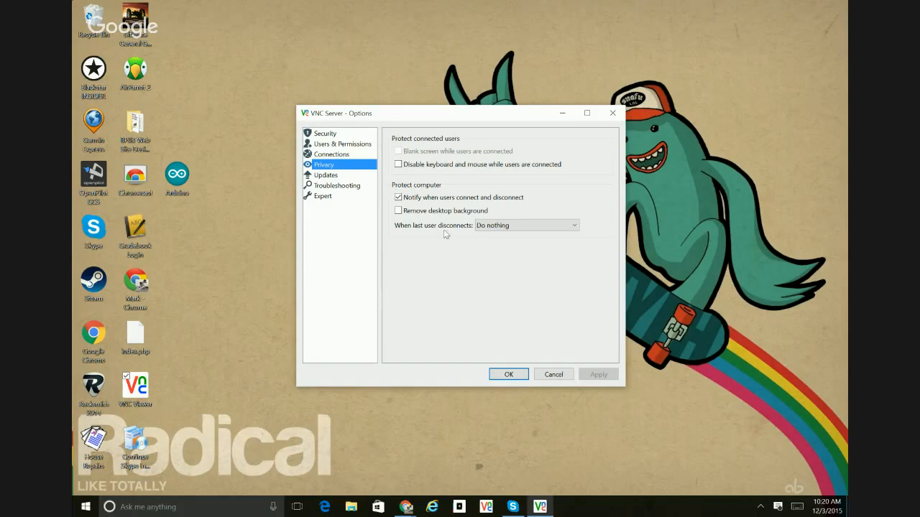
pyautogui.click(398, 198)
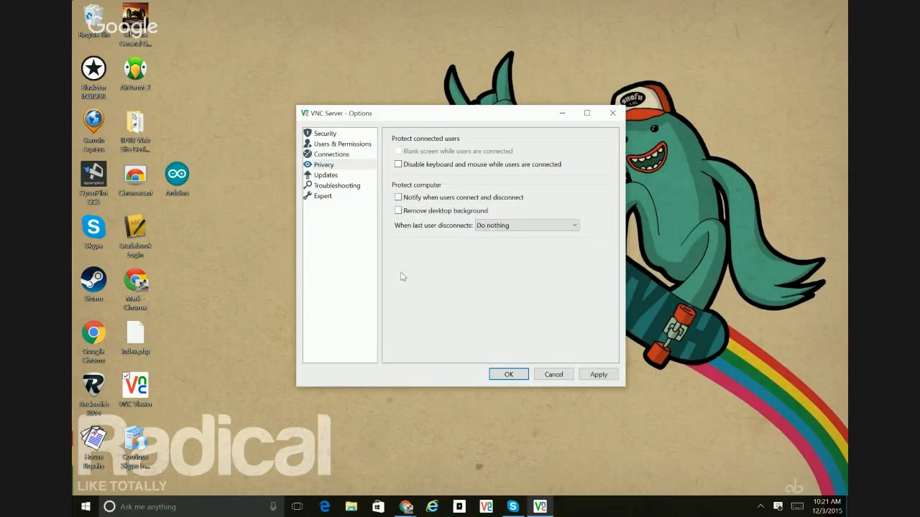
pyautogui.click(334, 155)
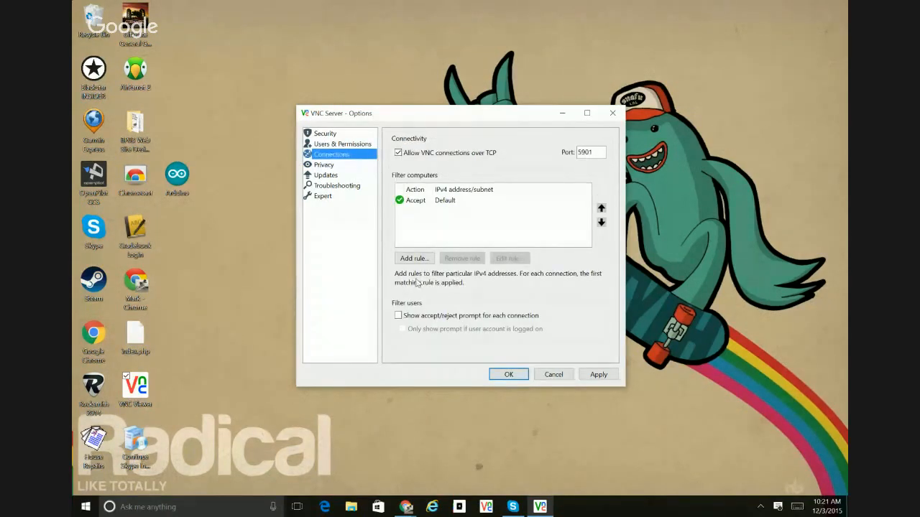
pyautogui.click(499, 373)
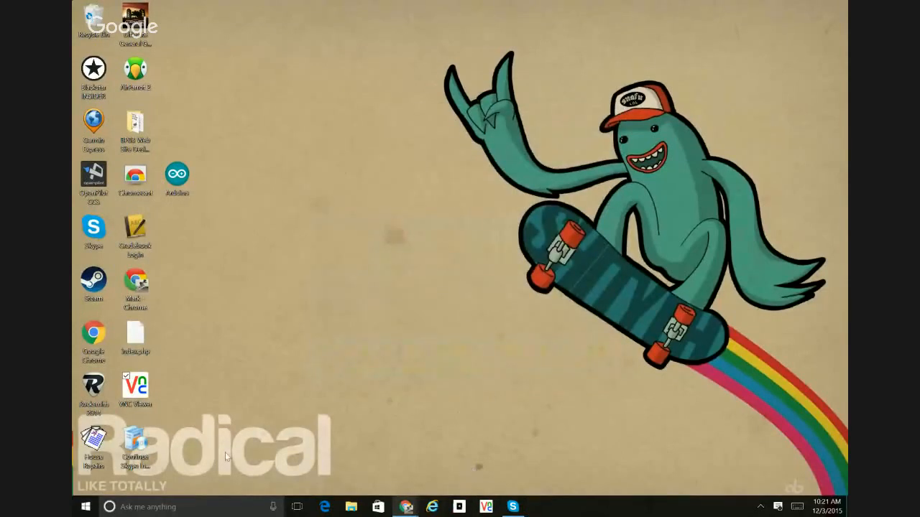
# - Start VNC Address Book from the RealVNC group in the list of installed apps
pyautogui.click(85, 506)
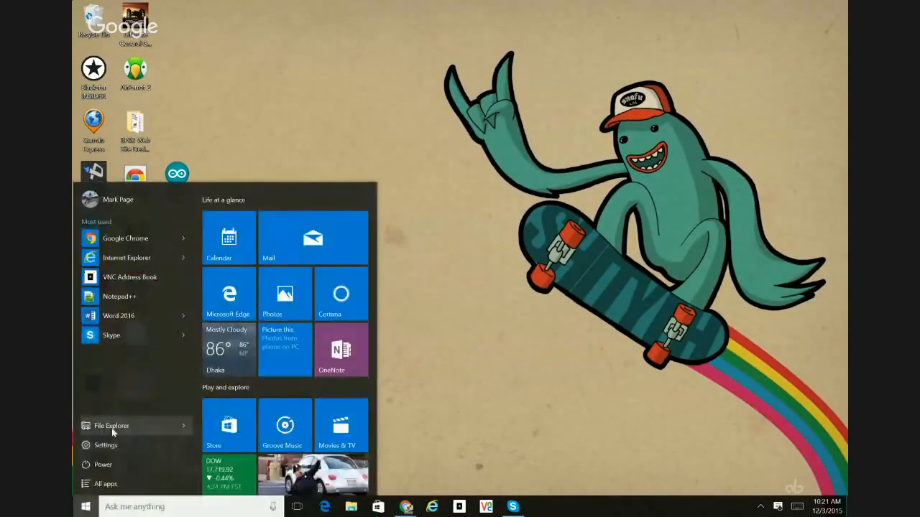
pyautogui.click(105, 484)
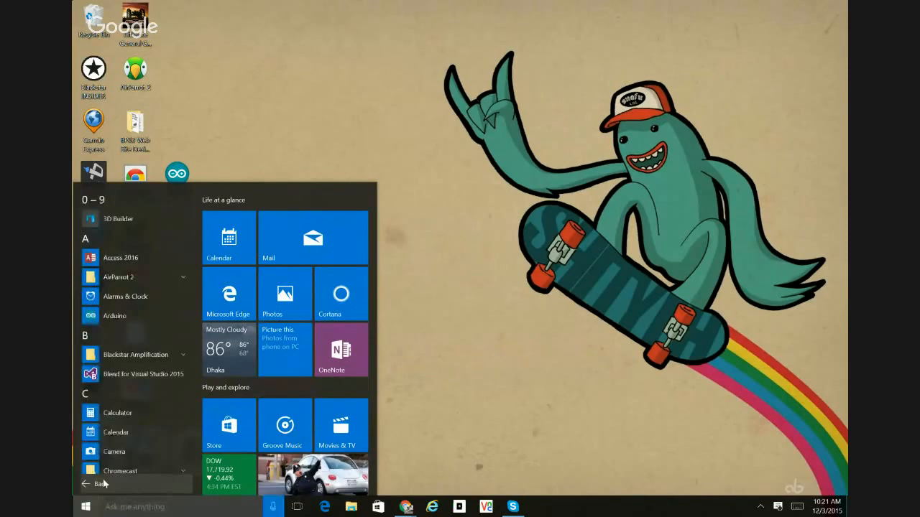
pyautogui.click(114, 244)
pyautogui.click(98, 373)
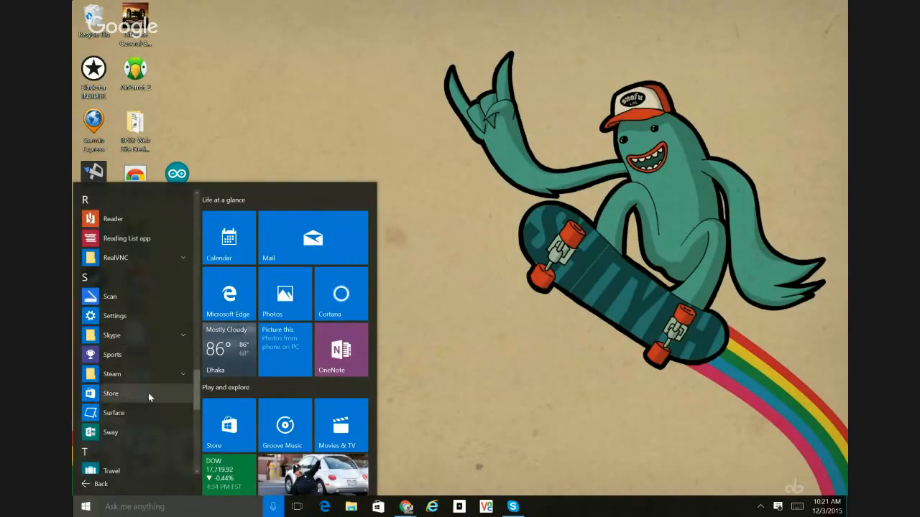
pyautogui.click(110, 260)
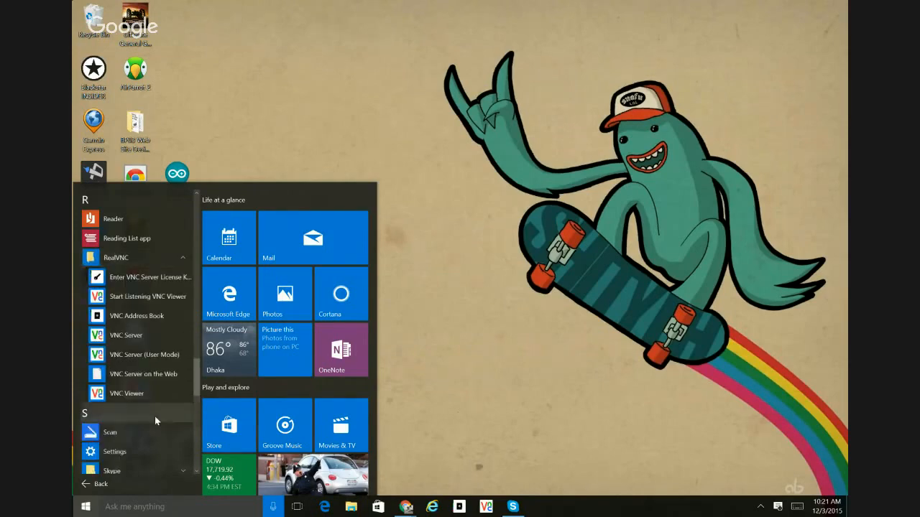
pyautogui.click(155, 322)
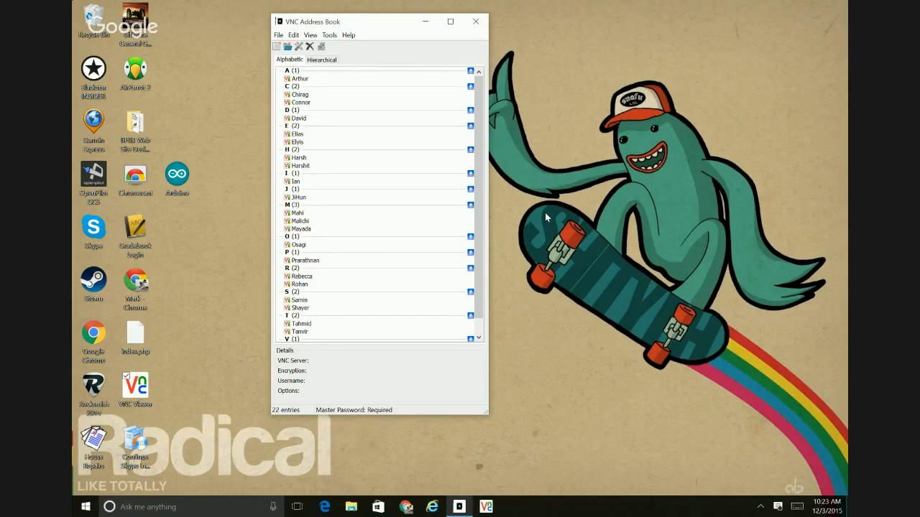
# - Try a new address book entry with 172.16.33.12:5901 as the VNC Server address, and discard it
pyautogui.click(276, 47)
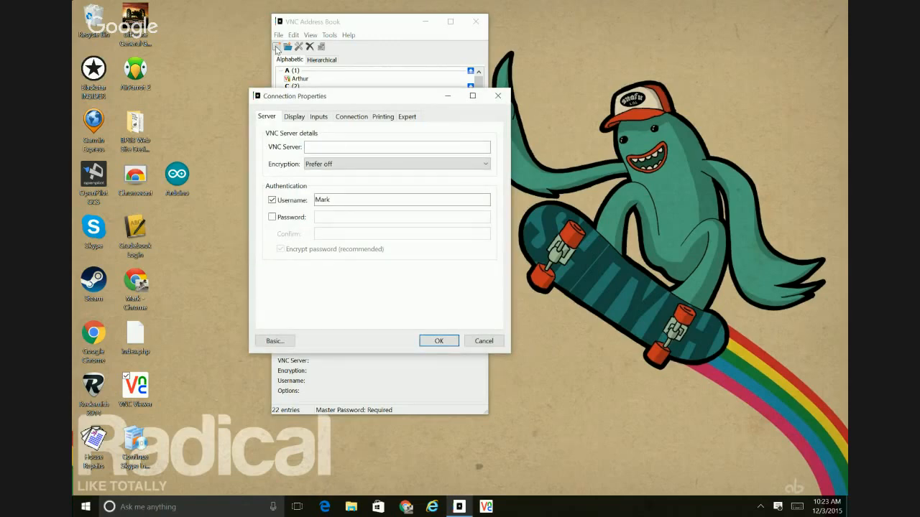
pyautogui.click(366, 149)
pyautogui.write('172.16.33.12:')
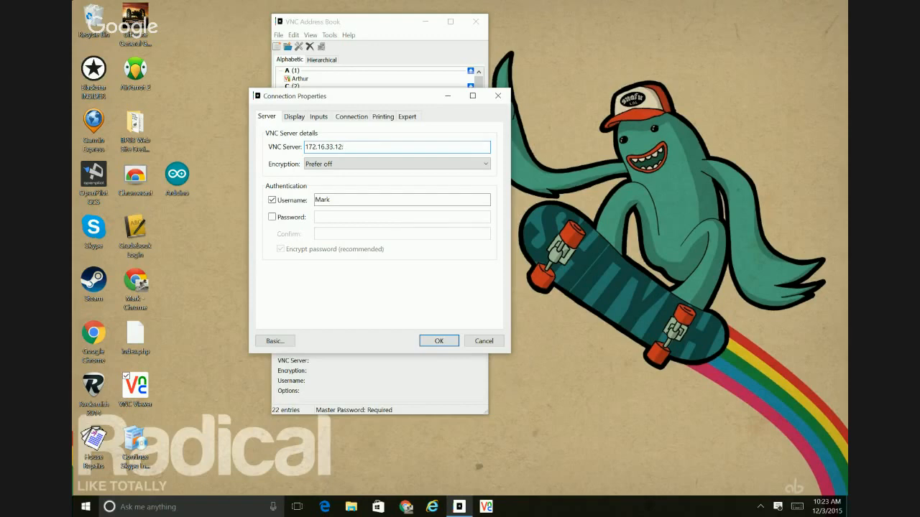
pyautogui.write('5901')
pyautogui.click(498, 95)
# - Open the connection properties of the second entry under C, entering the master password to unlock them
pyautogui.click(301, 102)
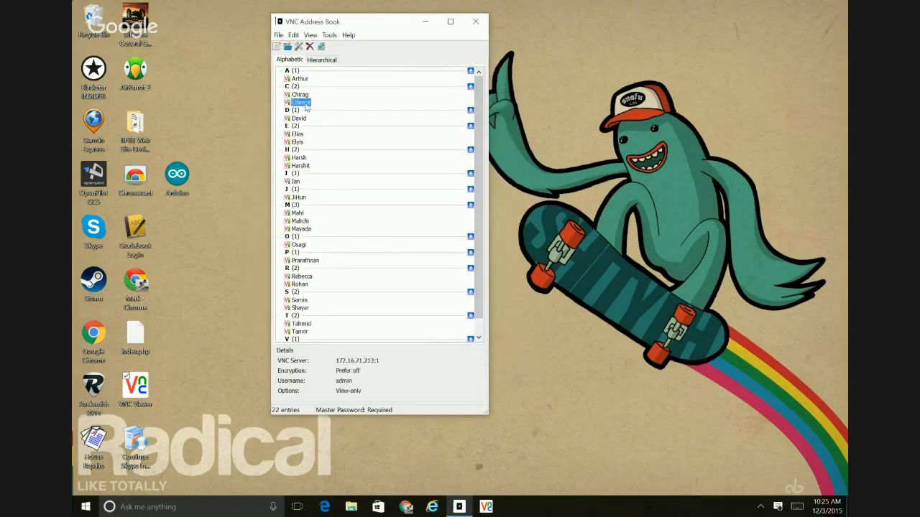
pyautogui.rightClick(306, 107)
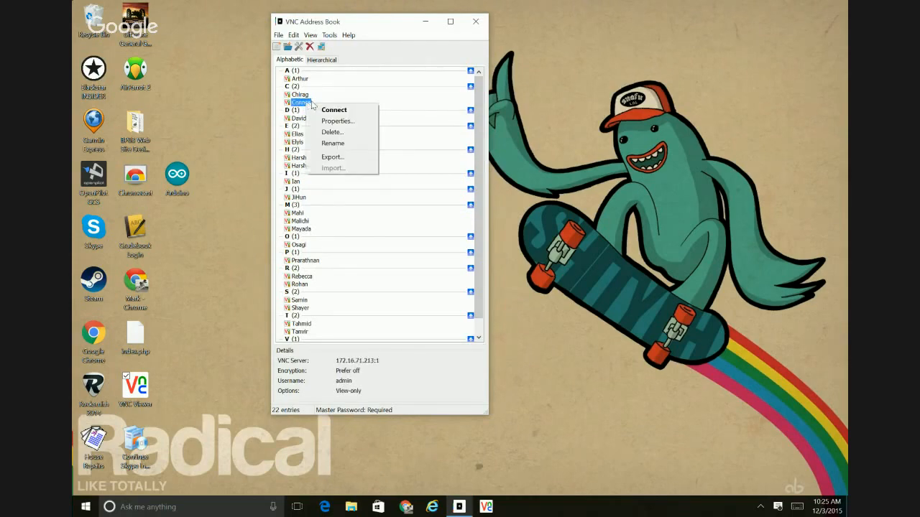
pyautogui.click(336, 120)
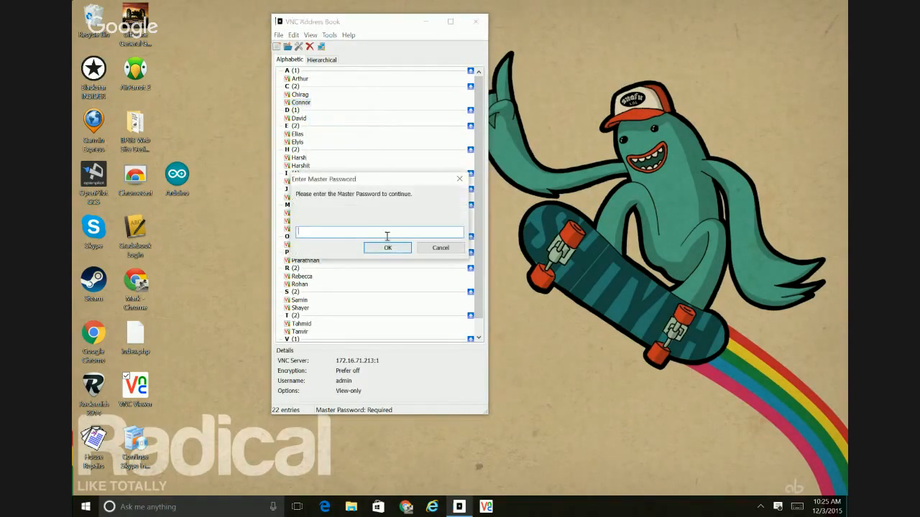
pyautogui.write('*******')
pyautogui.press('Return')
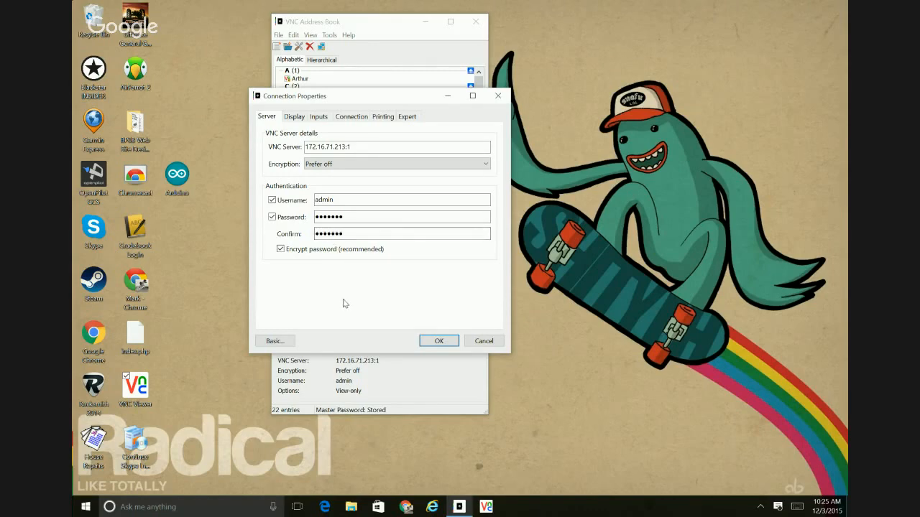
# - Enable chat in the entry's input settings and review its Display, Connection, Printing and Expert settings
pyautogui.click(296, 118)
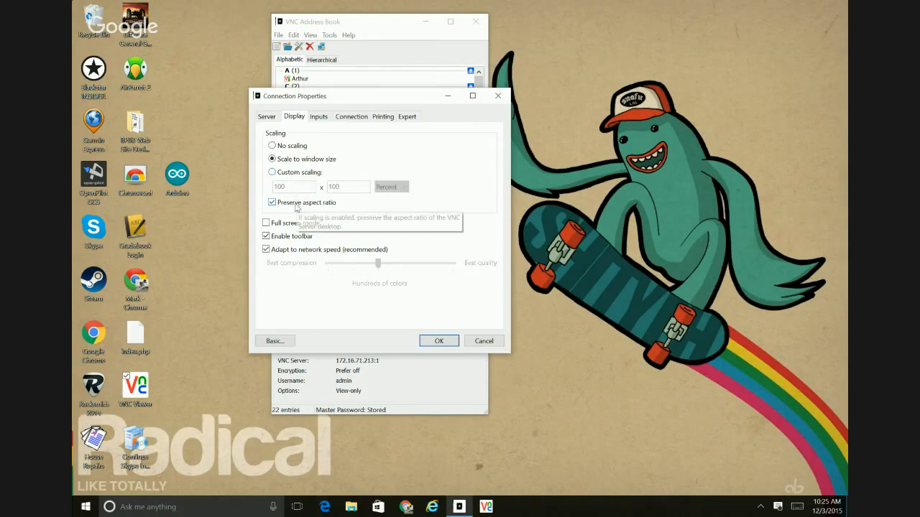
pyautogui.click(318, 117)
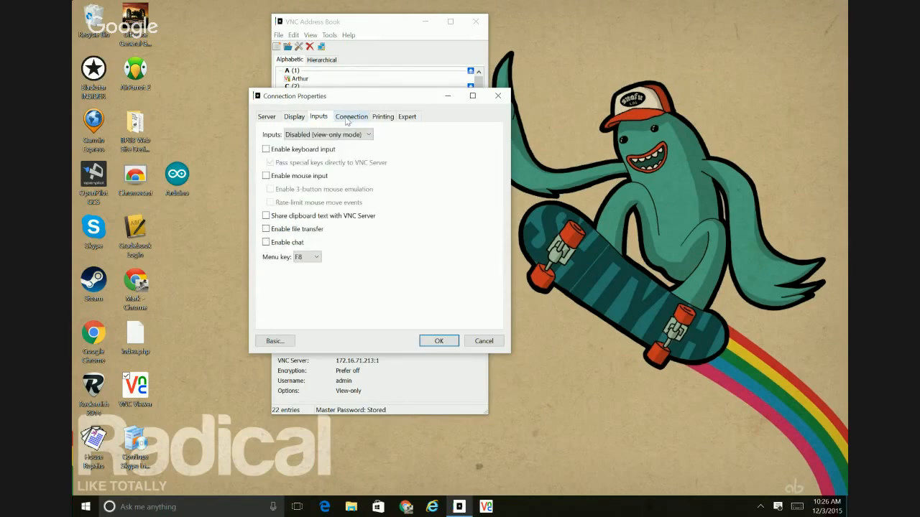
pyautogui.click(295, 243)
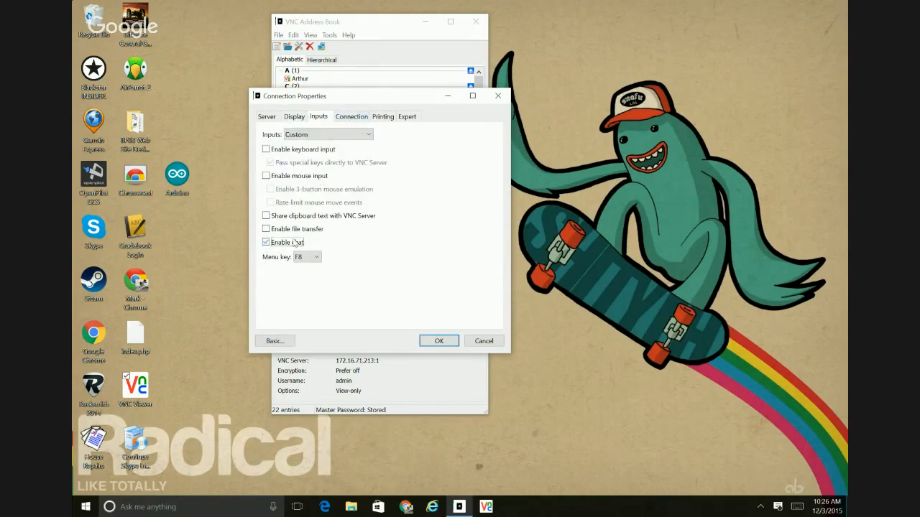
pyautogui.click(351, 119)
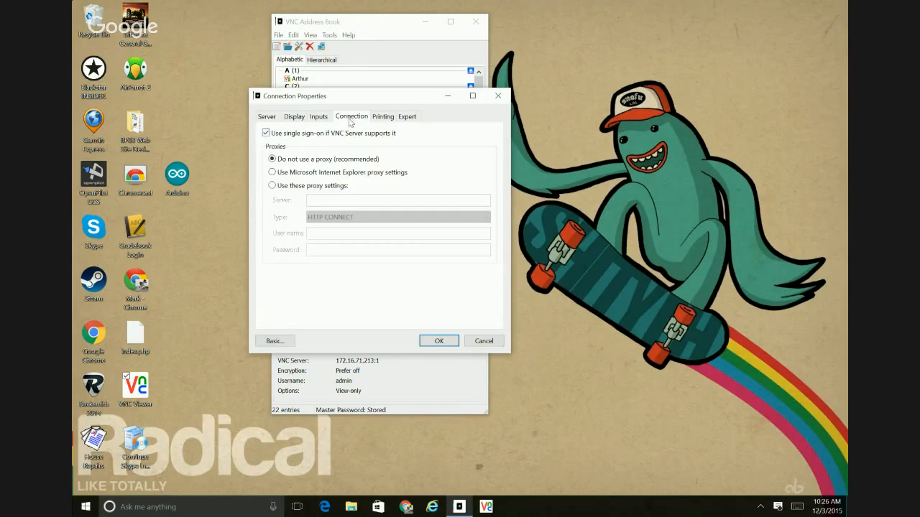
pyautogui.click(381, 120)
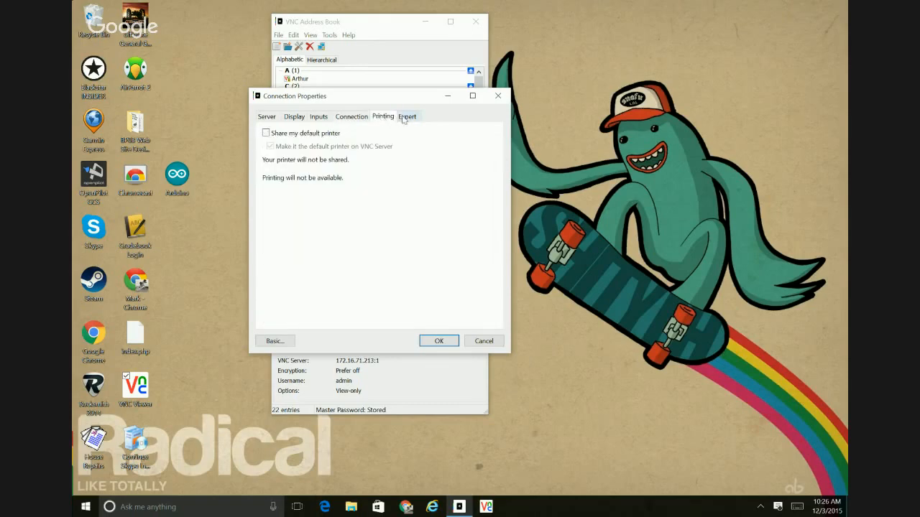
pyautogui.click(404, 119)
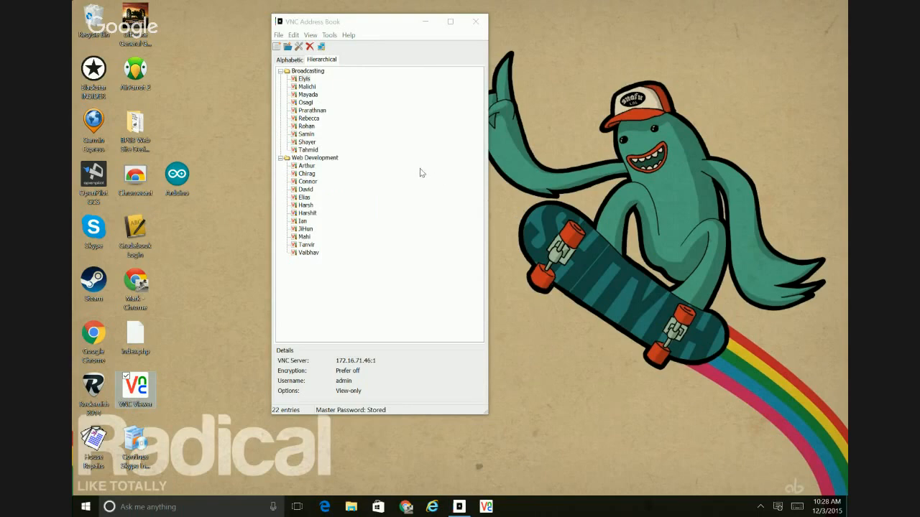
# - Select several entries in the Broadcasting group to examine their connection details
pyautogui.click(306, 79)
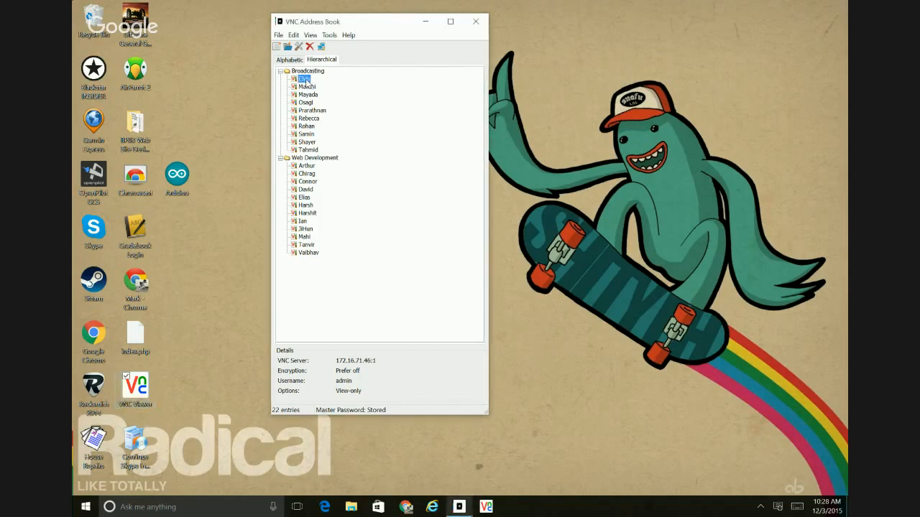
pyautogui.click(315, 149)
pyautogui.click(302, 81)
pyautogui.click(304, 117)
pyautogui.click(312, 110)
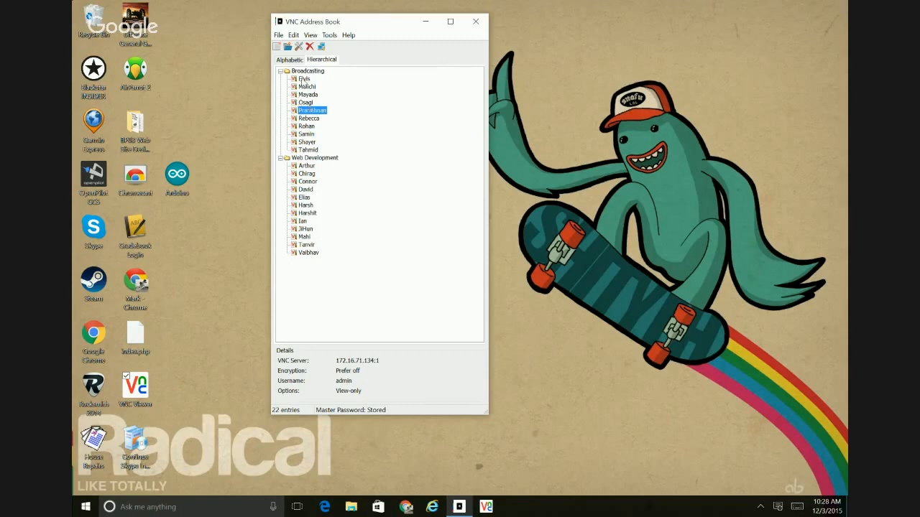
# - Start remote connections to the computers in the Broadcasting group, working down the list of entries
pyautogui.click(304, 79)
pyautogui.doubleClick(304, 94)
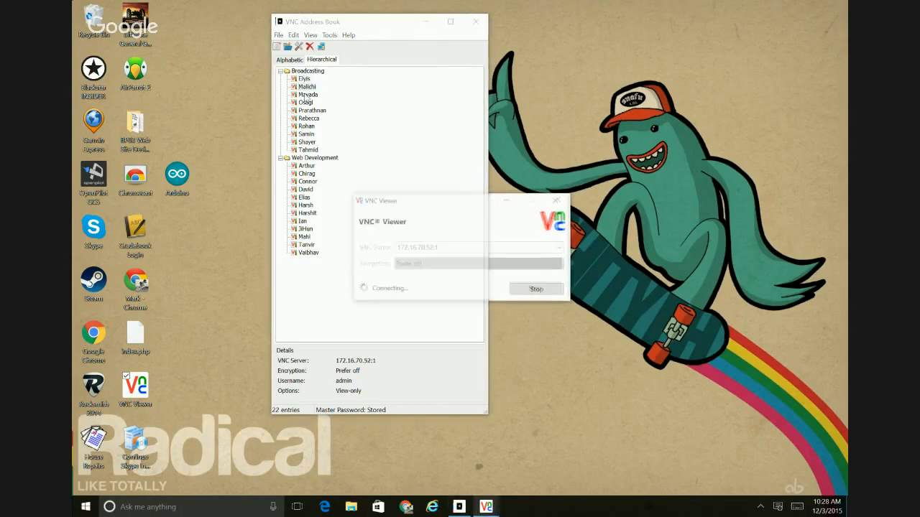
pyautogui.click(304, 102)
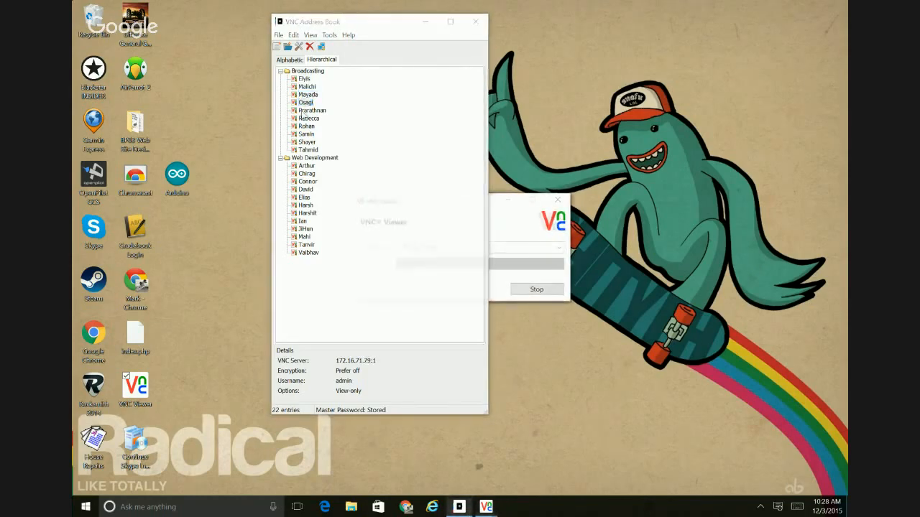
pyautogui.click(305, 118)
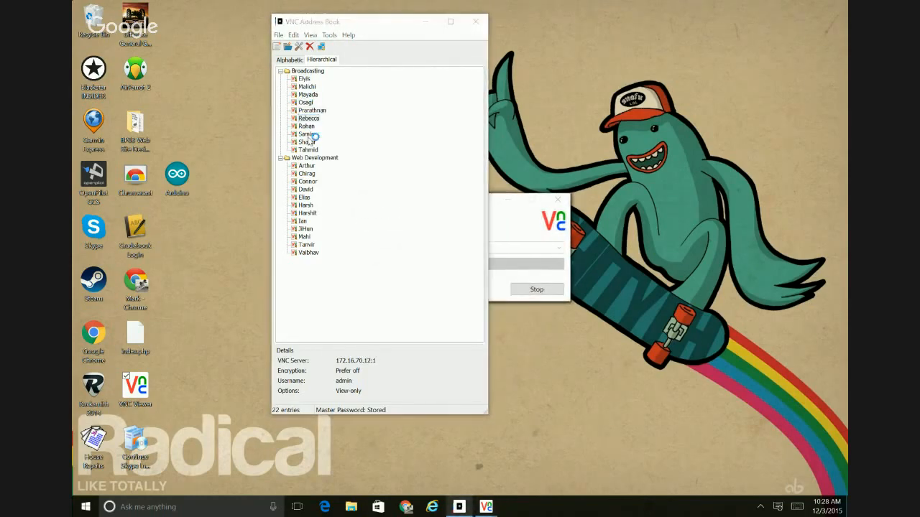
pyautogui.click(307, 134)
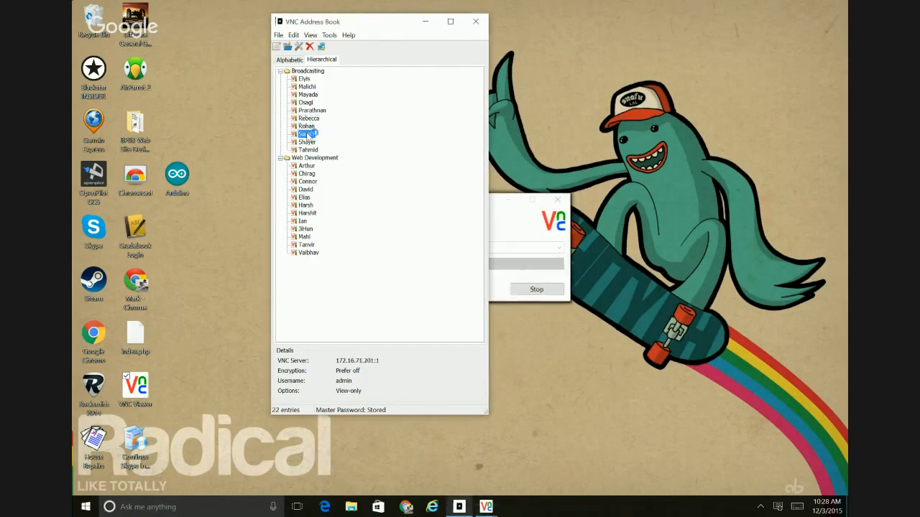
pyautogui.click(307, 142)
pyautogui.click(307, 150)
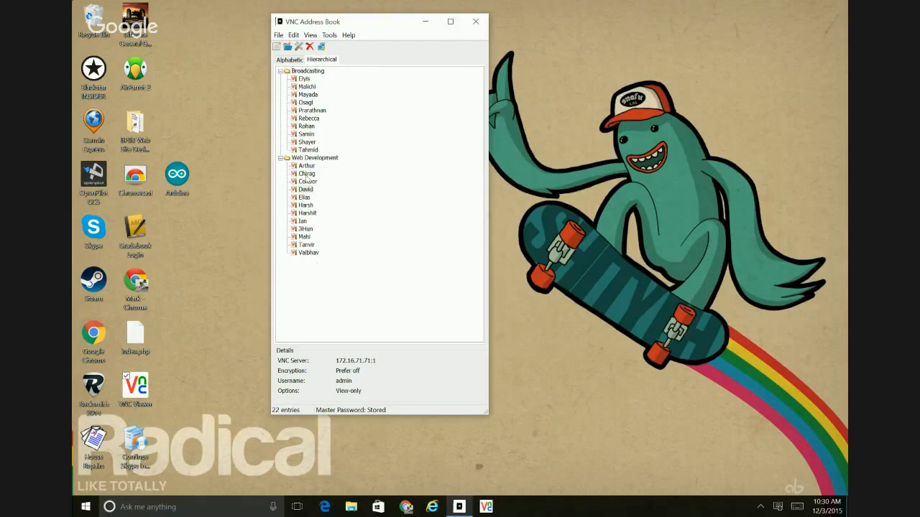
# - Connect to the computer of the second entry in the Web Development group
pyautogui.click(306, 174)
pyautogui.doubleClick(306, 174)
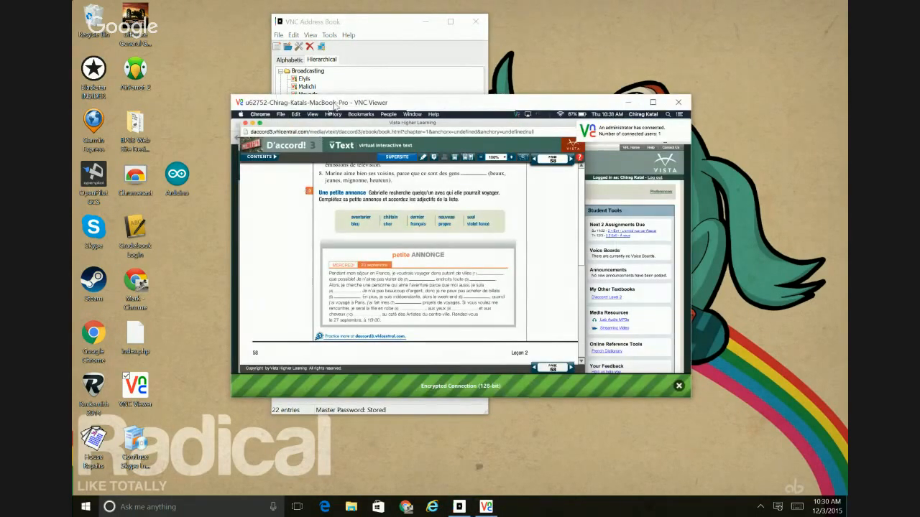
# - Arrange the address book and the remote MacBook's viewer window side by side so that neither covers the other
pyautogui.moveTo(334, 104); pyautogui.dragTo(436, 93)
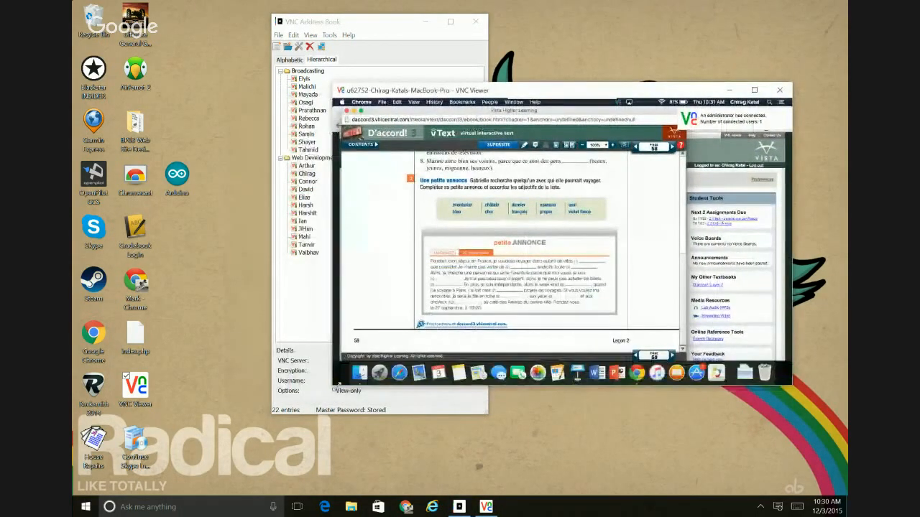
pyautogui.moveTo(367, 25); pyautogui.dragTo(196, 19)
pyautogui.moveTo(455, 92); pyautogui.dragTo(495, 30)
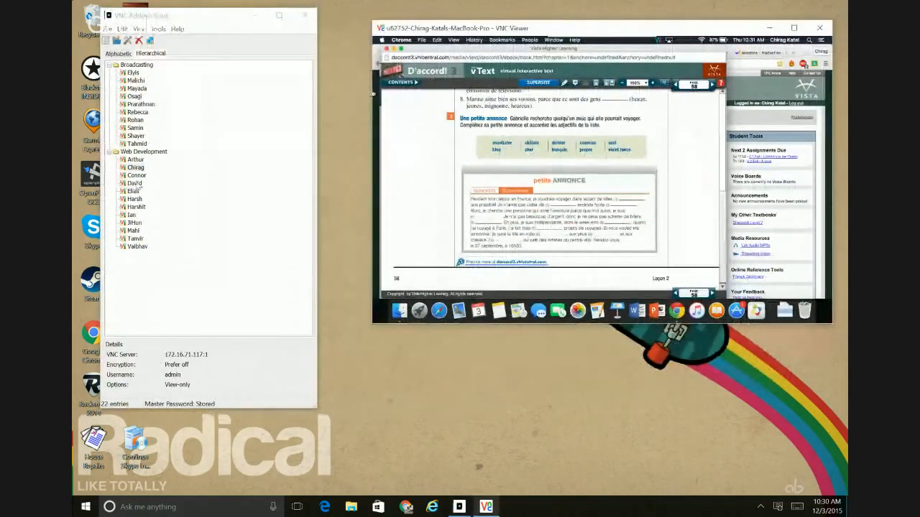
# - Try to connect to several computers near the end of the Web Development group, working upward from its second-to-last entry
pyautogui.click(133, 240)
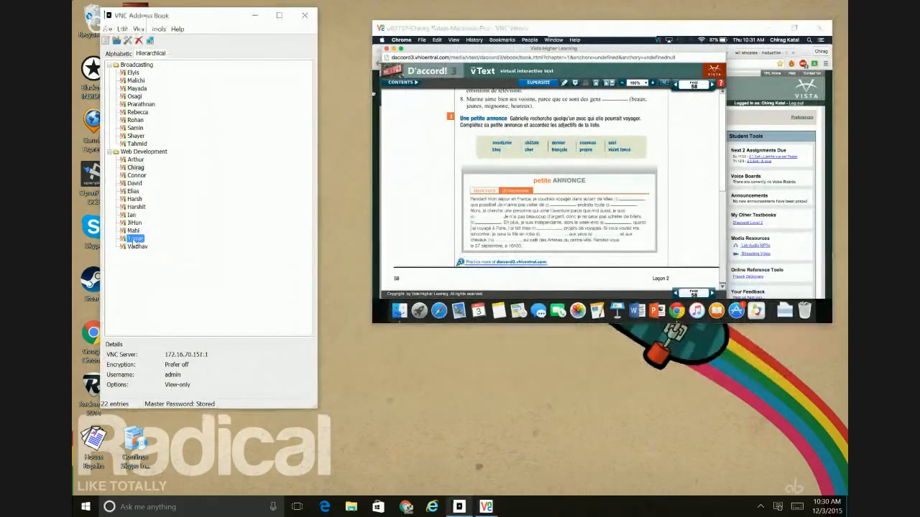
pyautogui.doubleClick(133, 241)
pyautogui.click(133, 223)
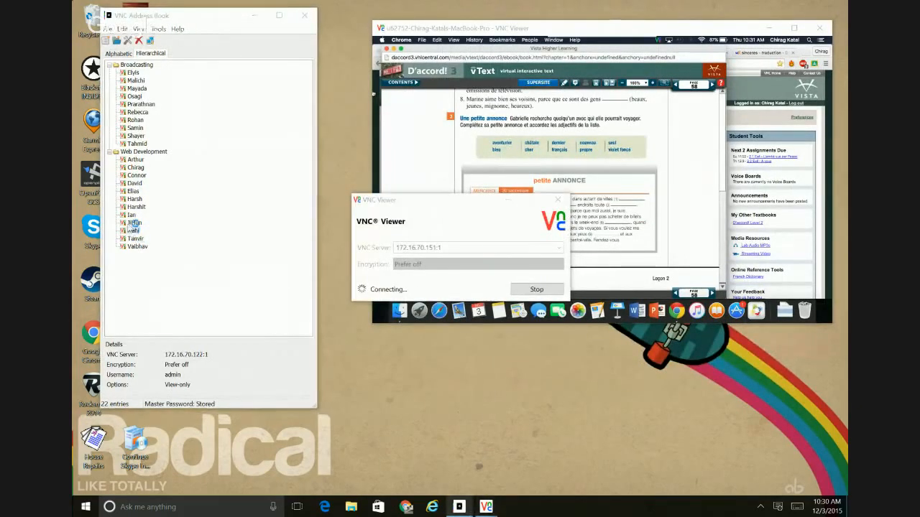
pyautogui.doubleClick(133, 216)
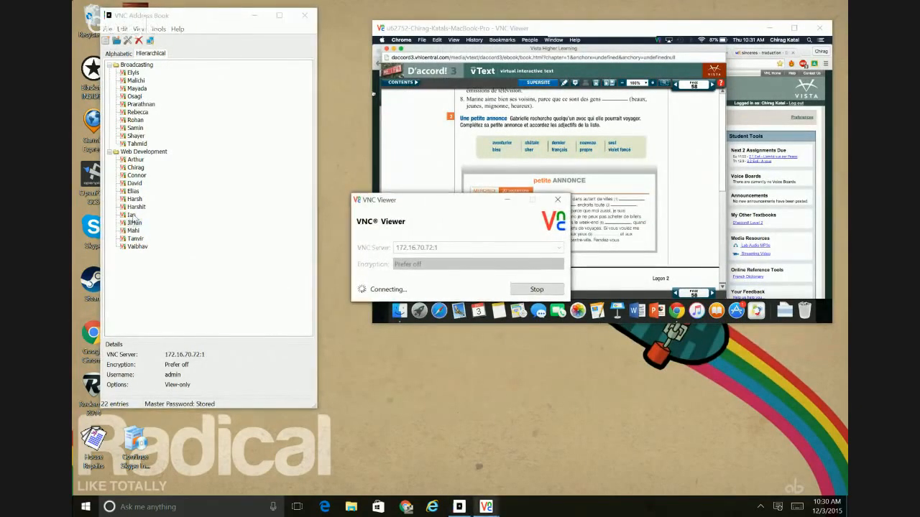
pyautogui.doubleClick(133, 218)
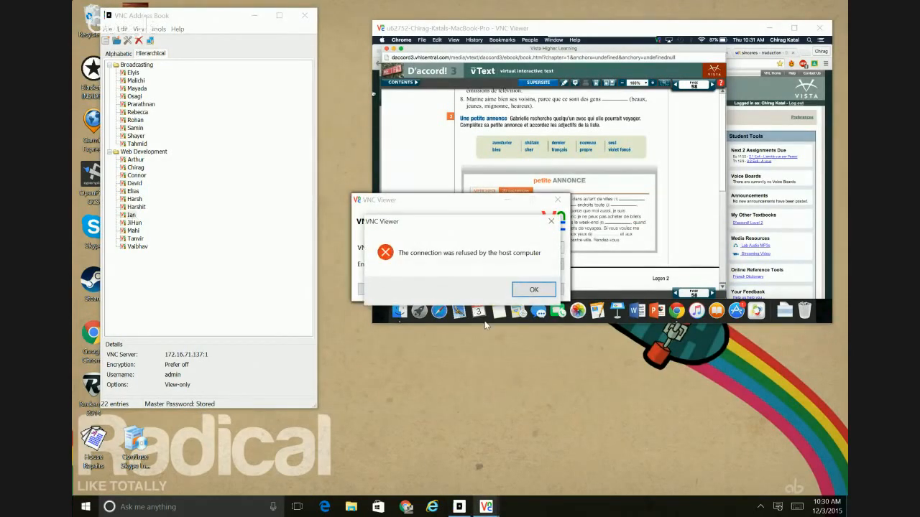
pyautogui.click(528, 291)
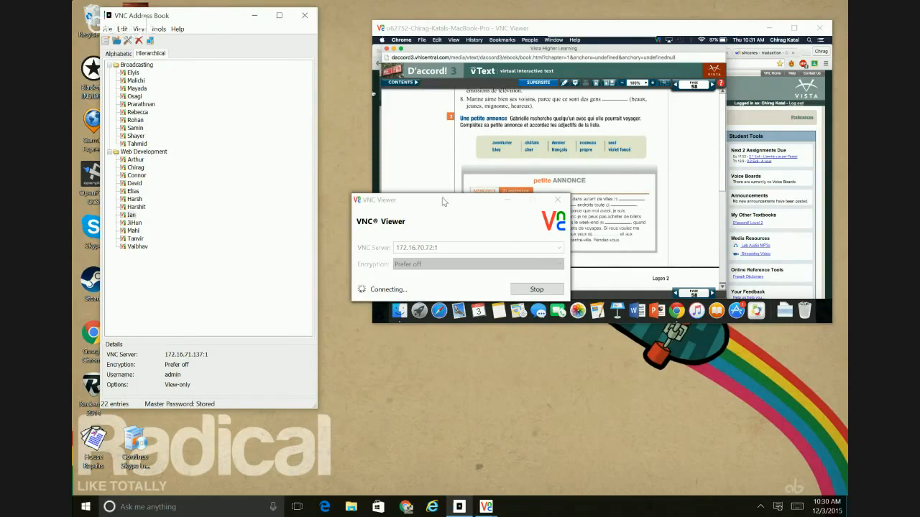
# - Spread out the pending VNC Viewer connection windows and dismiss their connection error messages
pyautogui.moveTo(442, 197); pyautogui.dragTo(207, 295)
pyautogui.moveTo(397, 195); pyautogui.dragTo(175, 150)
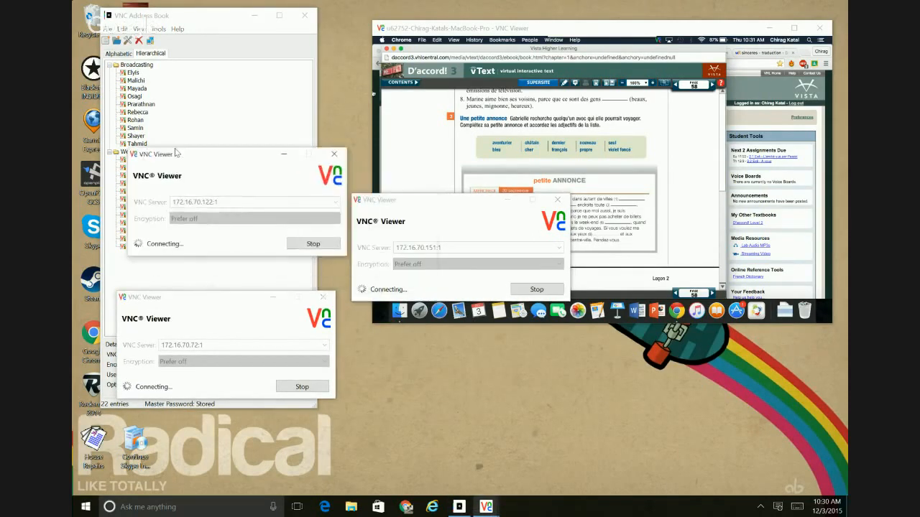
pyautogui.moveTo(419, 206); pyautogui.dragTo(202, 18)
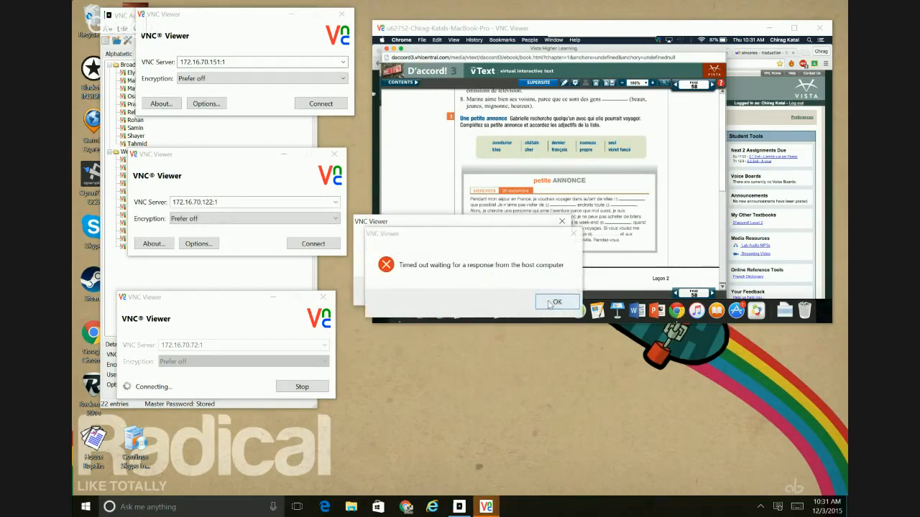
pyautogui.click(558, 314)
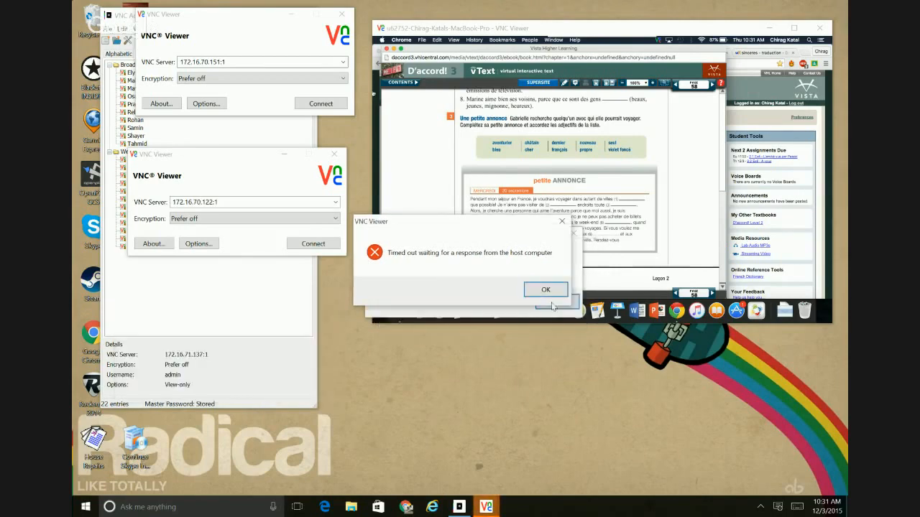
pyautogui.click(548, 291)
pyautogui.click(557, 302)
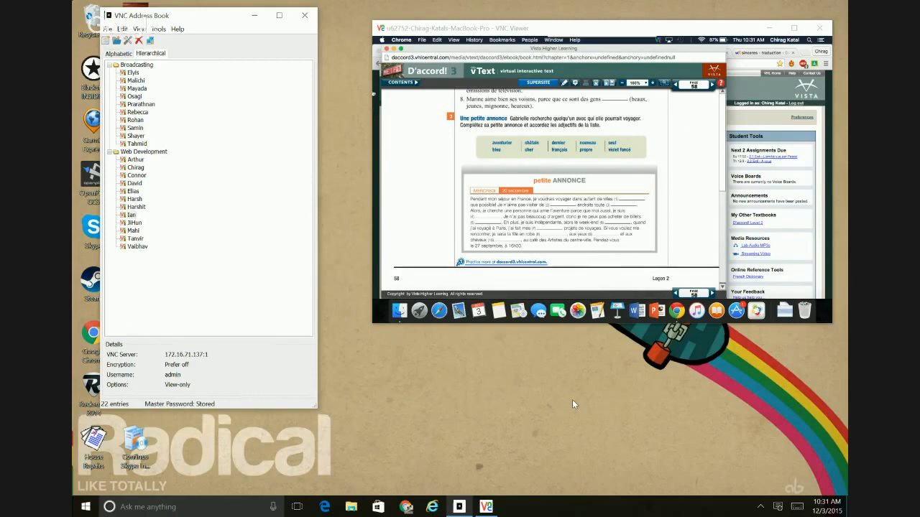
# - Review the connection information of the remote MacBook session and close it
pyautogui.moveTo(627, 34)
pyautogui.moveTo(584, 39)
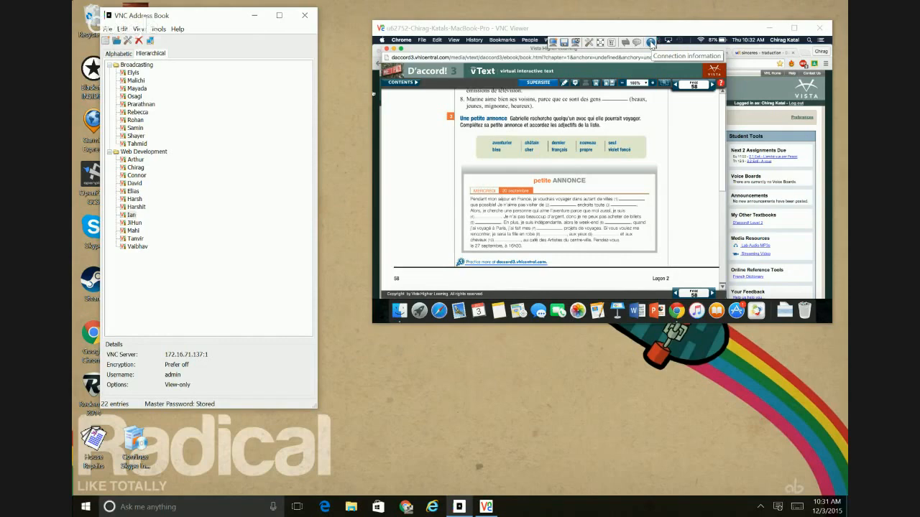
pyautogui.click(651, 43)
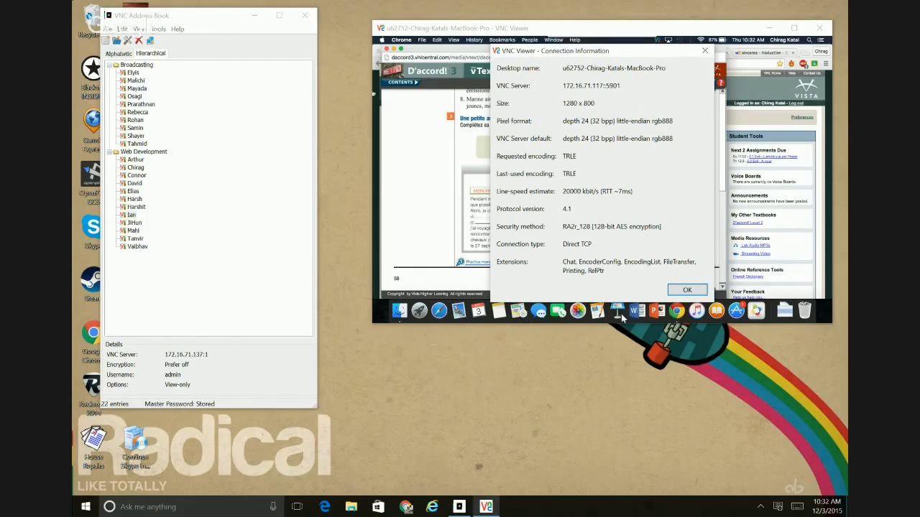
pyautogui.click(677, 293)
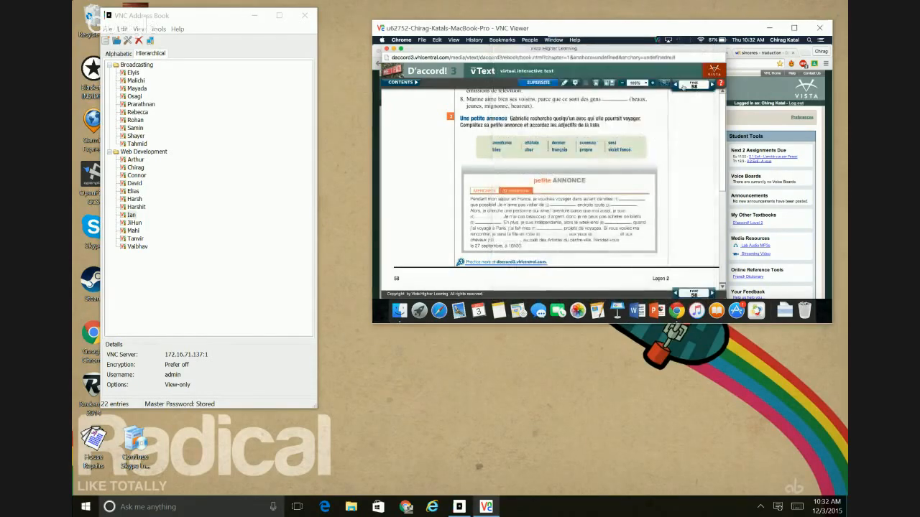